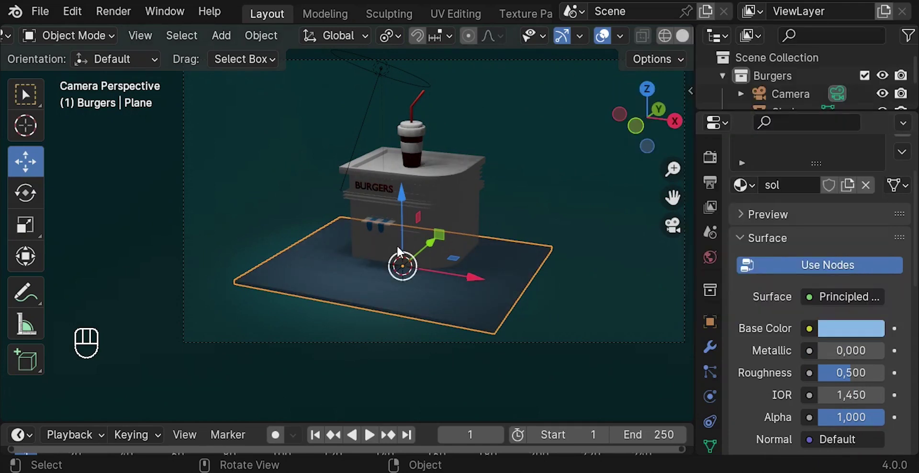
Give the curved stripes beside the BURGERS sign a new material named "rose" with a red base color (hue 0.006, saturation 0.941).
{"action": "scroll", "coordinate": [397, 245], "scroll_direction": "up", "scroll_amount": 4}
{"action": "left_click", "coordinate": [425, 184]}
{"action": "middle_click_drag", "start_coordinate": [453, 176], "coordinate": [429, 197], "text": "shift"}
{"action": "scroll", "coordinate": [429, 197], "scroll_direction": "down", "scroll_amount": 2}
{"action": "left_click", "coordinate": [438, 185]}
{"action": "scroll", "coordinate": [417, 194], "scroll_direction": "down", "scroll_amount": 1}
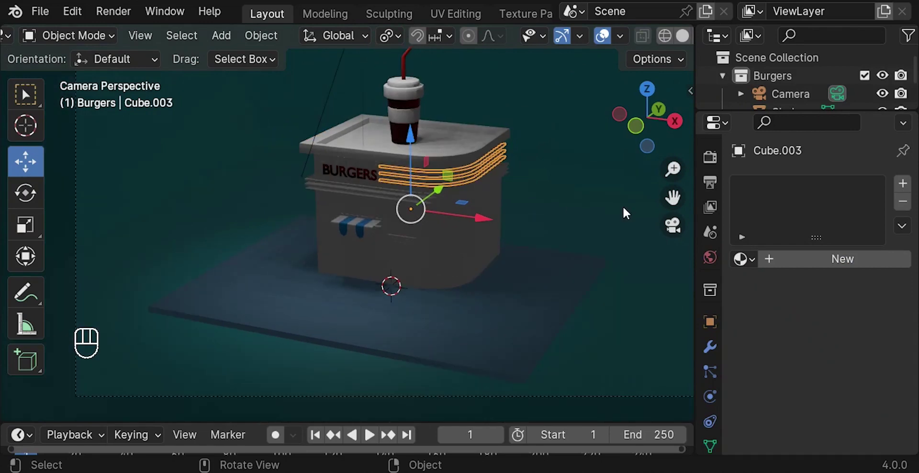
{"action": "double_click", "coordinate": [792, 259]}
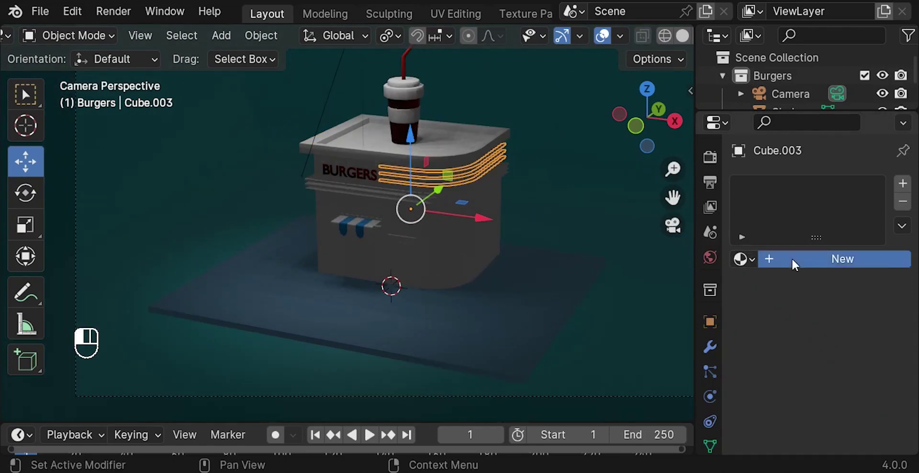
{"action": "type", "text": "rose"}
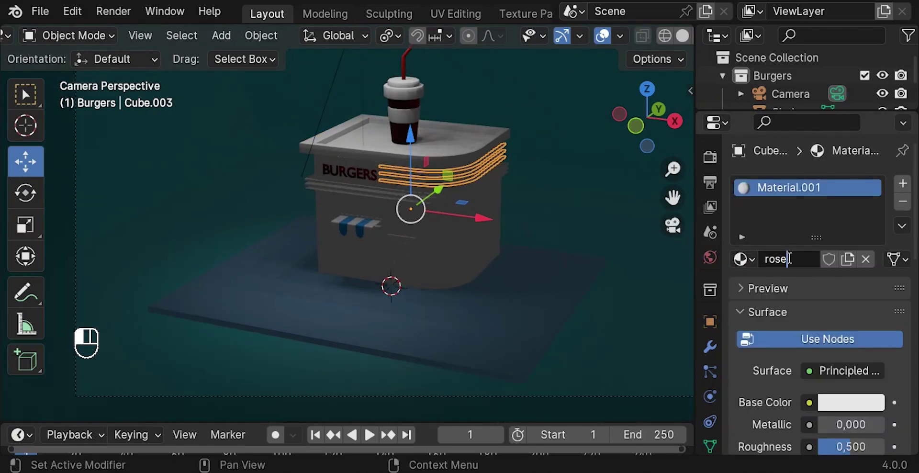
{"action": "key", "text": "Return"}
{"action": "left_click", "coordinate": [851, 404]}
{"action": "left_click_drag", "start_coordinate": [789, 229], "coordinate": [767, 253]}
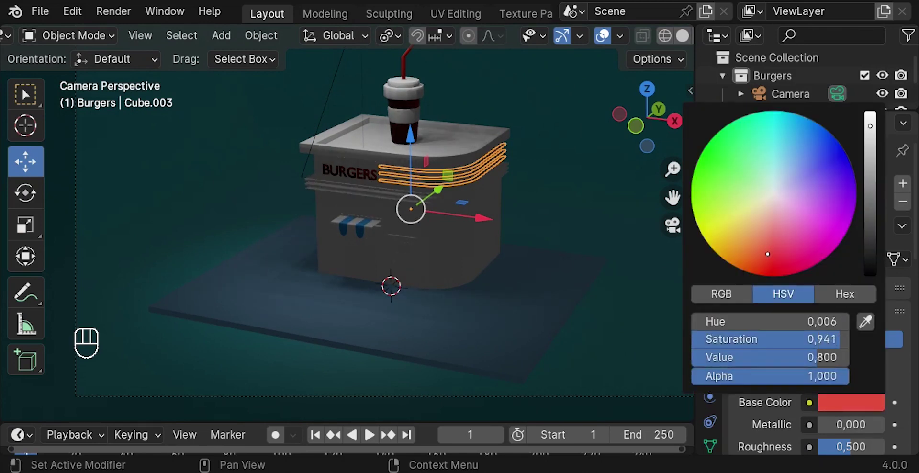
Isolate the building in local view and open its mesh for editing in front wireframe view.
{"action": "left_click", "coordinate": [498, 187]}
{"action": "scroll", "coordinate": [479, 172], "scroll_direction": "up", "scroll_amount": 2}
{"action": "middle_click_drag", "start_coordinate": [479, 173], "coordinate": [401, 202], "text": "shift"}
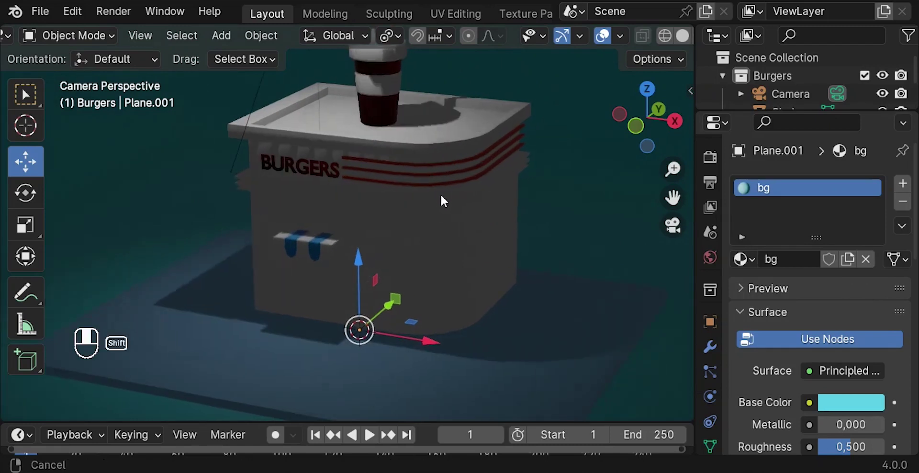
{"action": "left_click", "coordinate": [424, 200]}
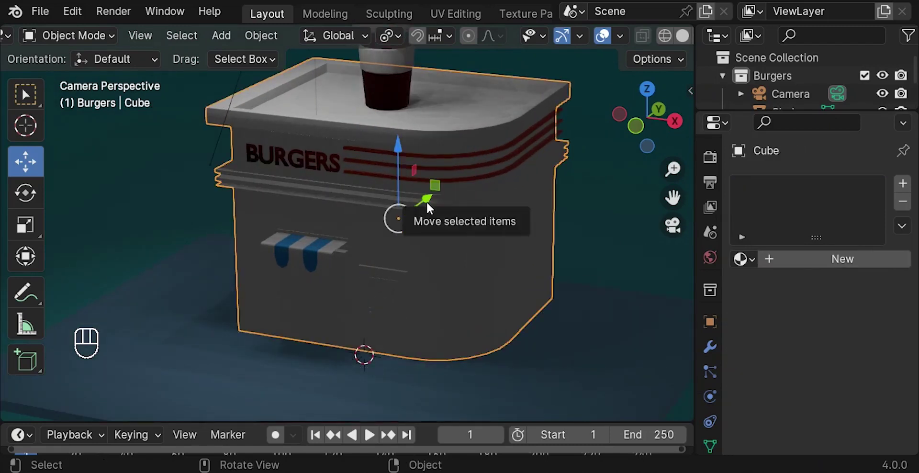
{"action": "key", "text": "Tab"}
{"action": "key", "text": "KP_1"}
{"action": "key", "text": "z"}
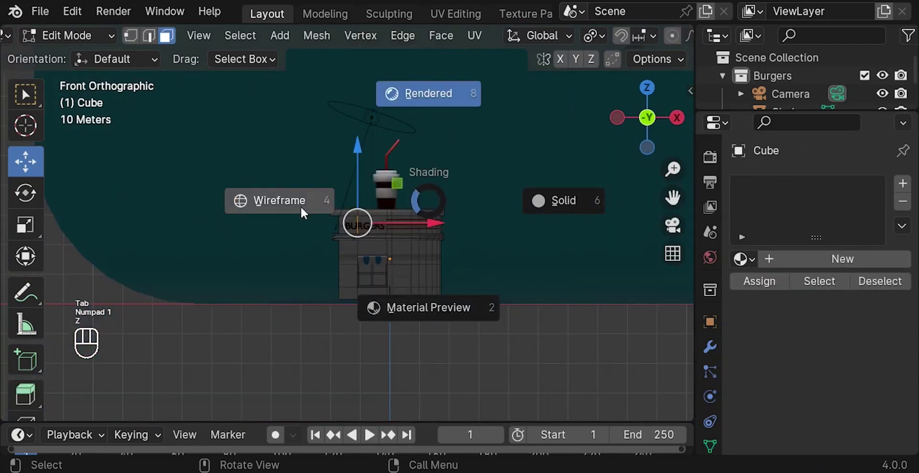
{"action": "left_click", "coordinate": [301, 210]}
{"action": "key", "text": "Tab"}
{"action": "key", "text": "KP_Divide"}
{"action": "key", "text": "Tab"}
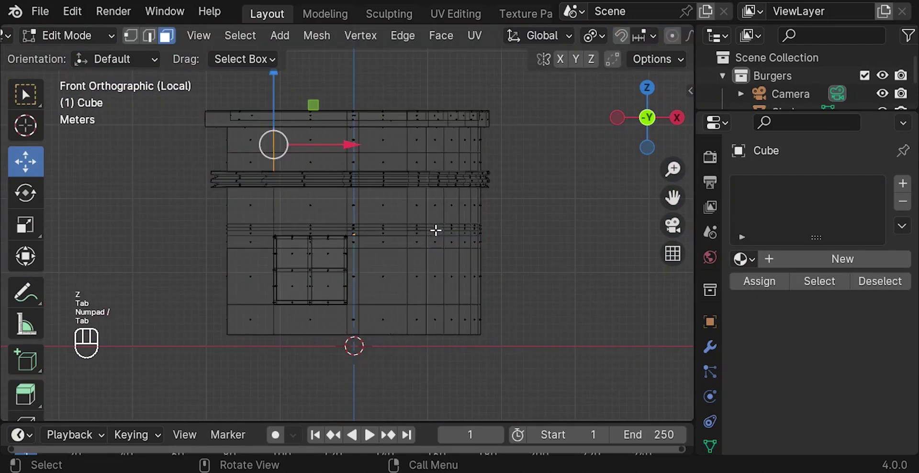
Inspect the isolated building in solid and material preview shading.
{"action": "key", "text": "z"}
{"action": "left_click", "coordinate": [580, 228]}
{"action": "middle_click_drag", "start_coordinate": [580, 228], "coordinate": [617, 138]}
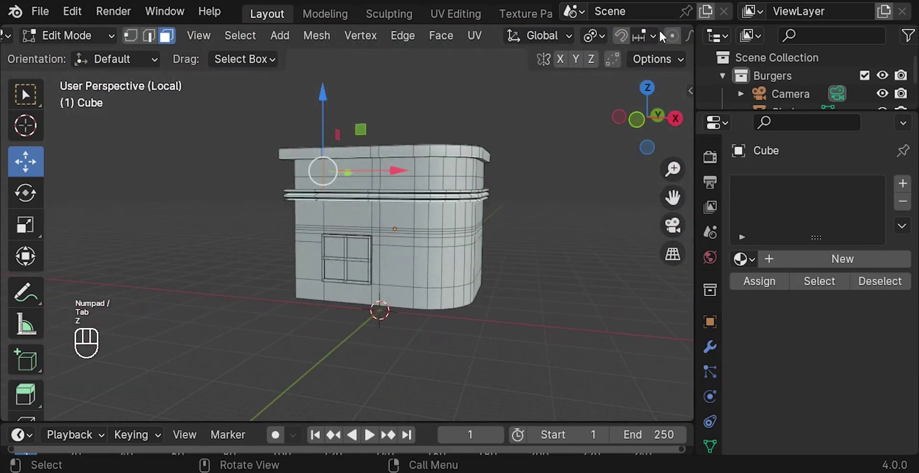
{"action": "scroll", "coordinate": [662, 37], "scroll_direction": "down", "scroll_amount": 5}
{"action": "left_click", "coordinate": [674, 36]}
{"action": "mouse_move", "coordinate": [478, 182]}
{"action": "middle_mouse_down"}
{"action": "mouse_move", "coordinate": [450, 201]}
{"action": "mouse_move", "coordinate": [395, 76]}
{"action": "middle_mouse_up"}
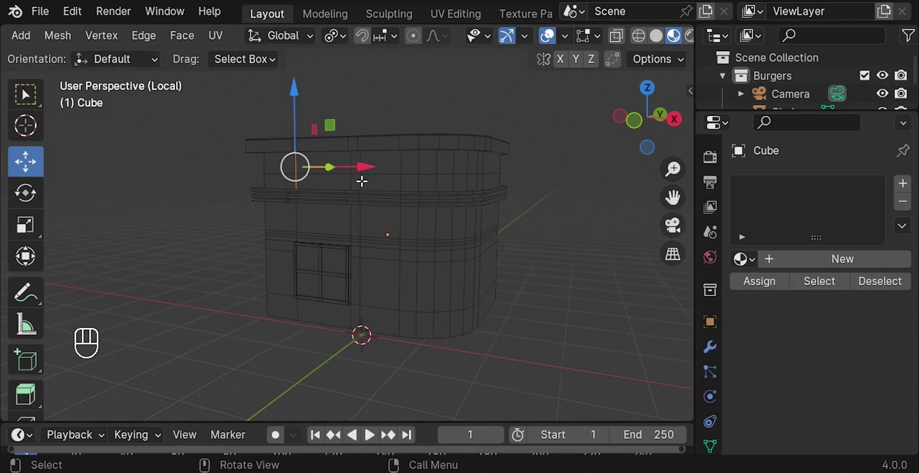
{"action": "scroll", "coordinate": [362, 181], "scroll_direction": "down", "scroll_amount": 2}
Box-select the vertices of the building's upper section in front orthographic view.
{"action": "scroll", "coordinate": [292, 36], "scroll_direction": "up", "scroll_amount": 5}
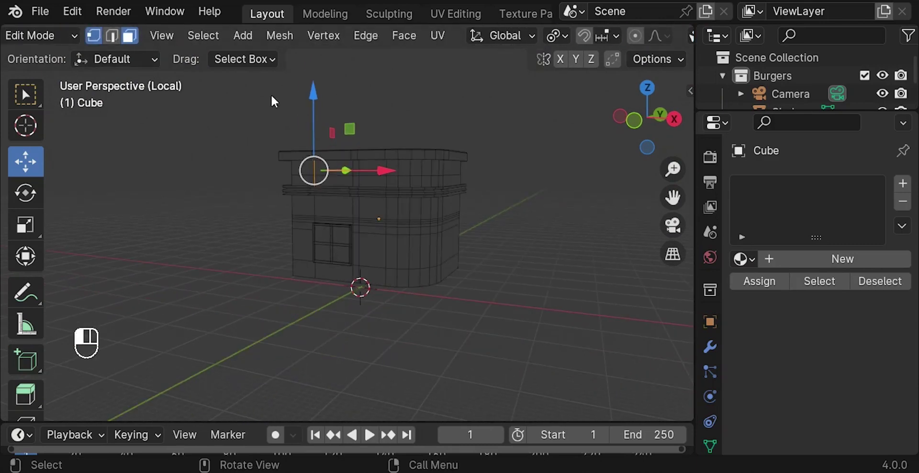
{"action": "scroll", "coordinate": [271, 100], "scroll_direction": "up", "scroll_amount": 1}
{"action": "middle_click_drag", "start_coordinate": [453, 192], "coordinate": [476, 181]}
{"action": "key", "text": "KP_1"}
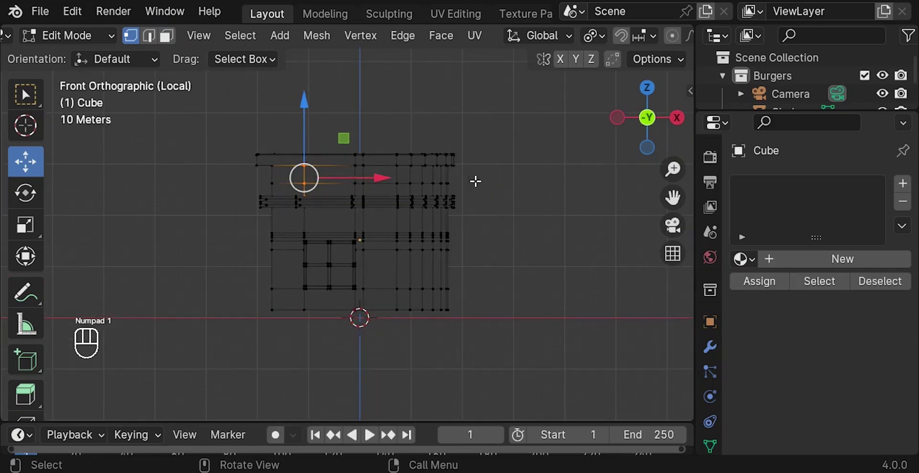
{"action": "scroll", "coordinate": [430, 182], "scroll_direction": "up", "scroll_amount": 1}
{"action": "middle_click_drag", "start_coordinate": [471, 114], "coordinate": [480, 124], "text": "shift"}
{"action": "left_click", "coordinate": [479, 126]}
{"action": "key", "text": "b"}
{"action": "left_click_drag", "start_coordinate": [207, 128], "coordinate": [512, 209]}
Select all faces above the trim band, through the whole mesh, using face selection with X-ray enabled.
{"action": "left_click", "coordinate": [167, 38]}
{"action": "key", "text": "b"}
{"action": "left_click_drag", "start_coordinate": [184, 119], "coordinate": [501, 205]}
{"action": "scroll", "coordinate": [622, 33], "scroll_direction": "down", "scroll_amount": 5}
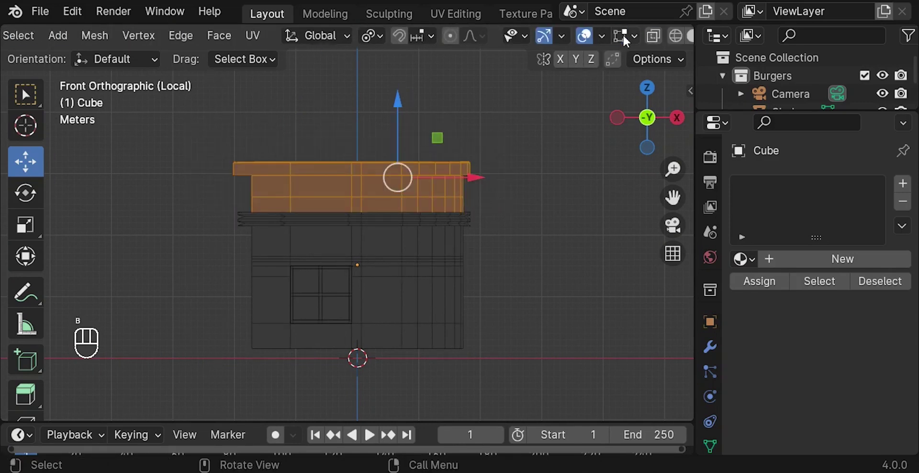
{"action": "key", "text": "alt+z"}
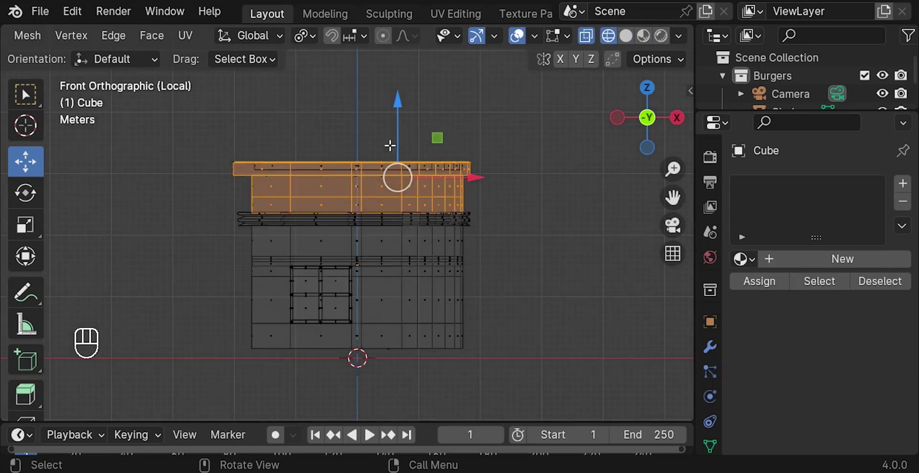
{"action": "key", "text": "b"}
{"action": "left_click_drag", "start_coordinate": [187, 118], "coordinate": [543, 207]}
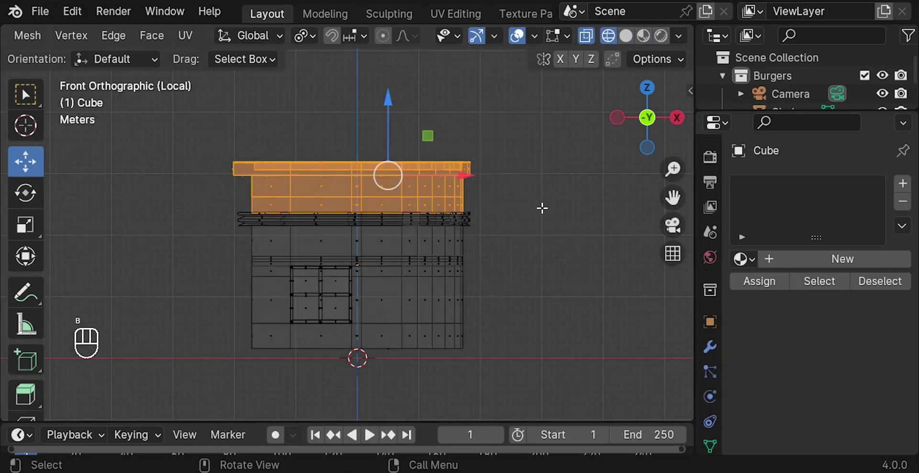
Create a building material named "v" with a pink base color (hue 0.848, saturation 0.782).
{"action": "left_click", "coordinate": [790, 257]}
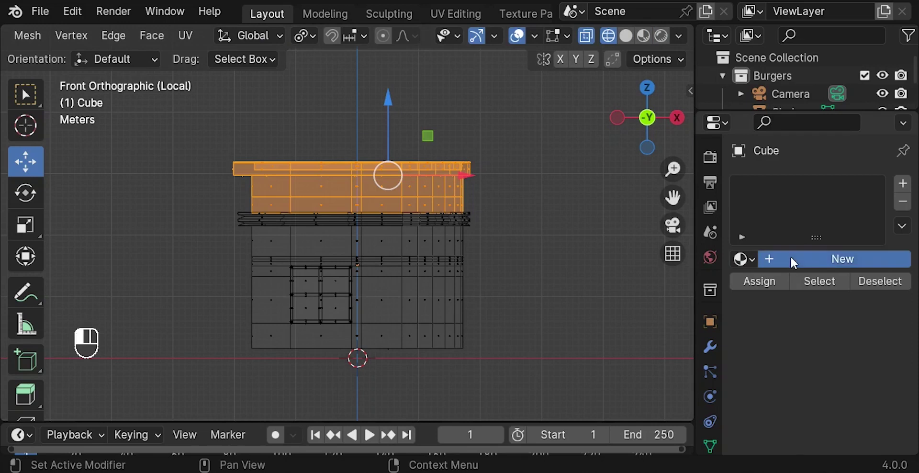
{"action": "left_click", "coordinate": [848, 433]}
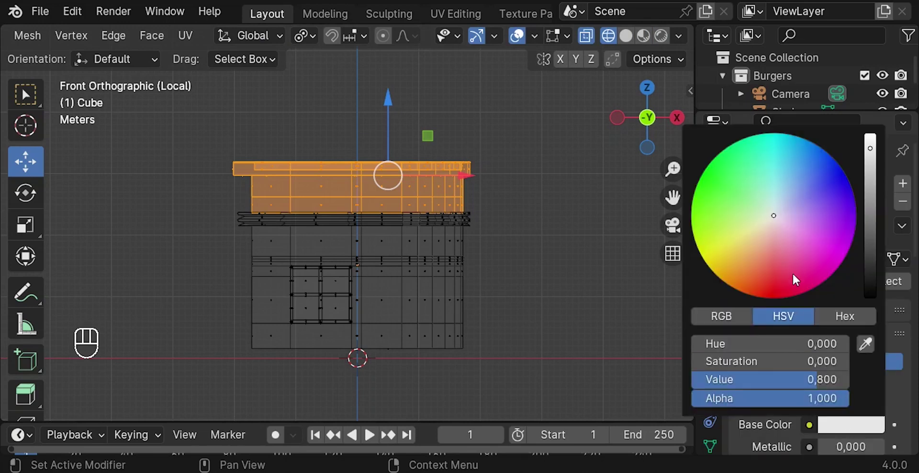
{"action": "left_click", "coordinate": [808, 234]}
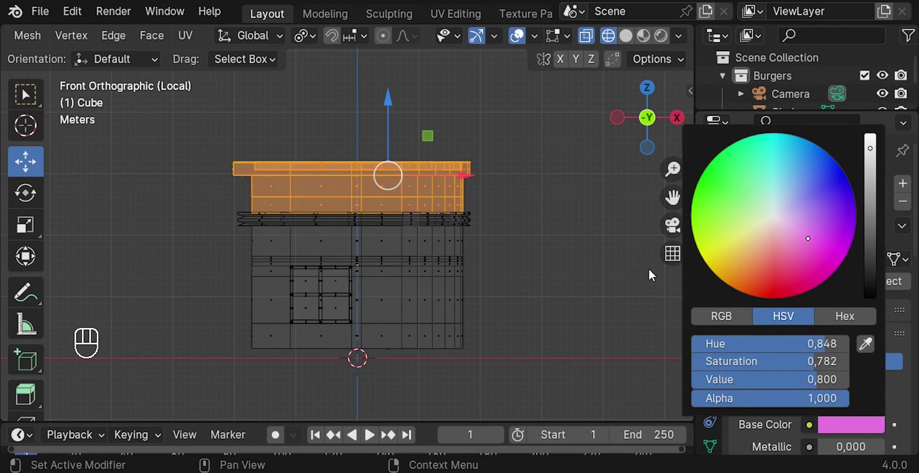
{"action": "key", "text": "ctrl+a"}
{"action": "type", "text": "v"}
{"action": "key", "text": "Return"}
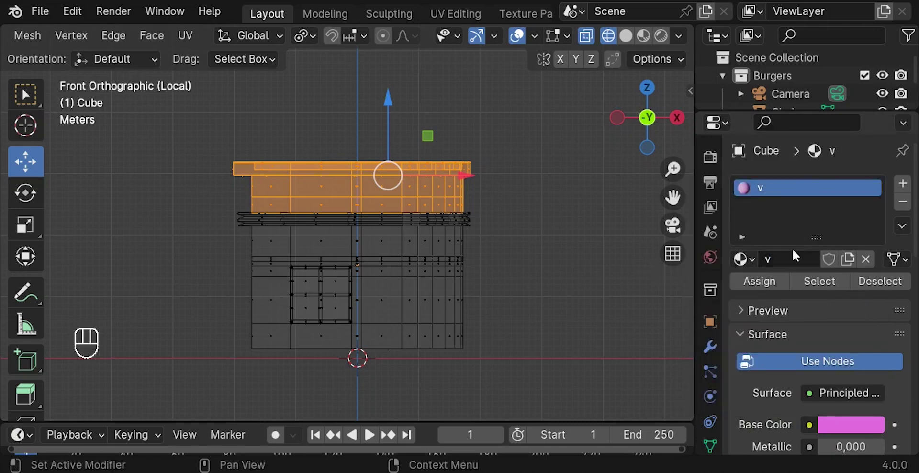
Clear the face selection and select only the vertices of the protruding horizontal trim band.
{"action": "scroll", "coordinate": [401, 228], "scroll_direction": "up", "scroll_amount": 2}
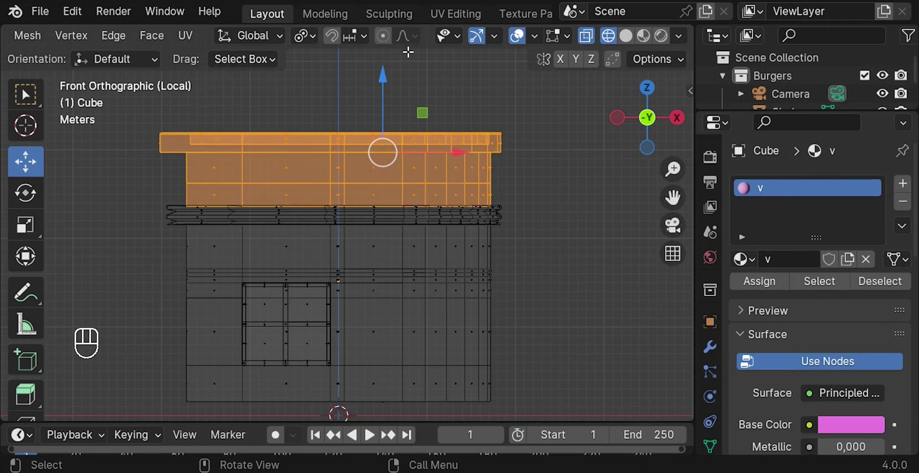
{"action": "scroll", "coordinate": [190, 37], "scroll_direction": "left", "scroll_amount": 10}
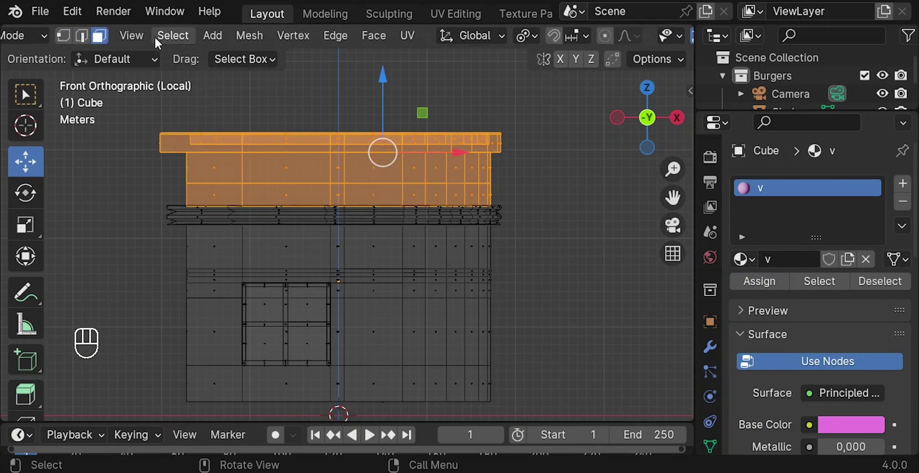
{"action": "left_click", "coordinate": [63, 36]}
{"action": "key", "text": "alt+a"}
{"action": "scroll", "coordinate": [137, 193], "scroll_direction": "up", "scroll_amount": 1}
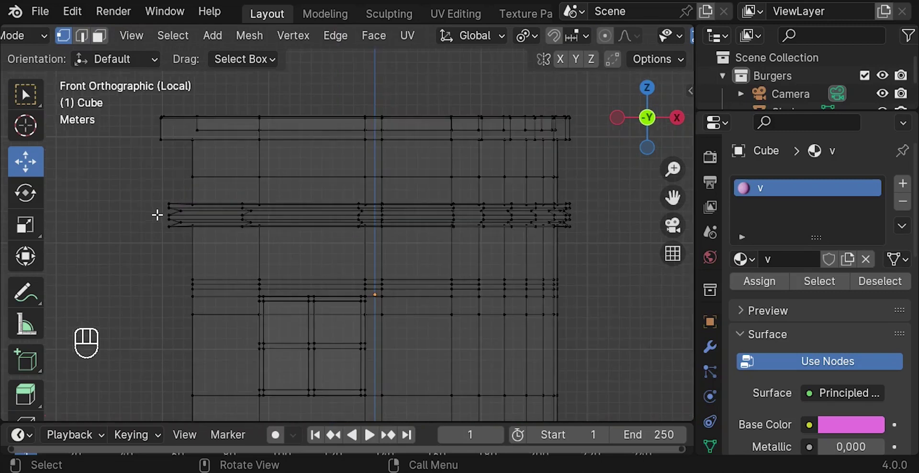
{"action": "key", "text": "b"}
{"action": "left_click_drag", "start_coordinate": [130, 200], "coordinate": [611, 228]}
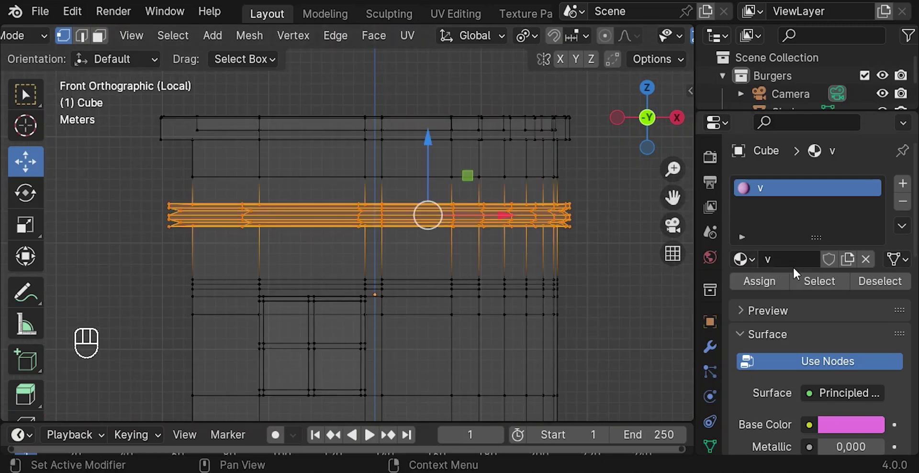
Add a second material slot with a new material named "green" and assign it to the trim band.
{"action": "left_click", "coordinate": [902, 185]}
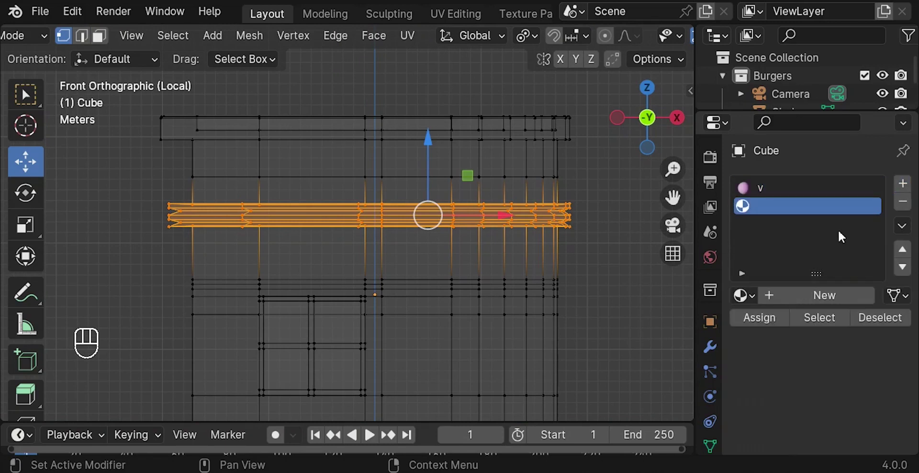
{"action": "left_click", "coordinate": [798, 307]}
{"action": "double_click", "coordinate": [793, 296]}
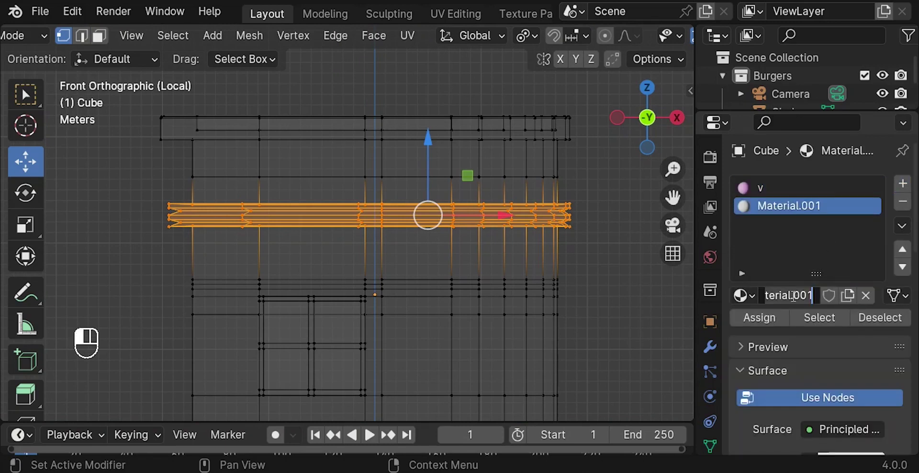
{"action": "type", "text": "green"}
{"action": "key", "text": "Return"}
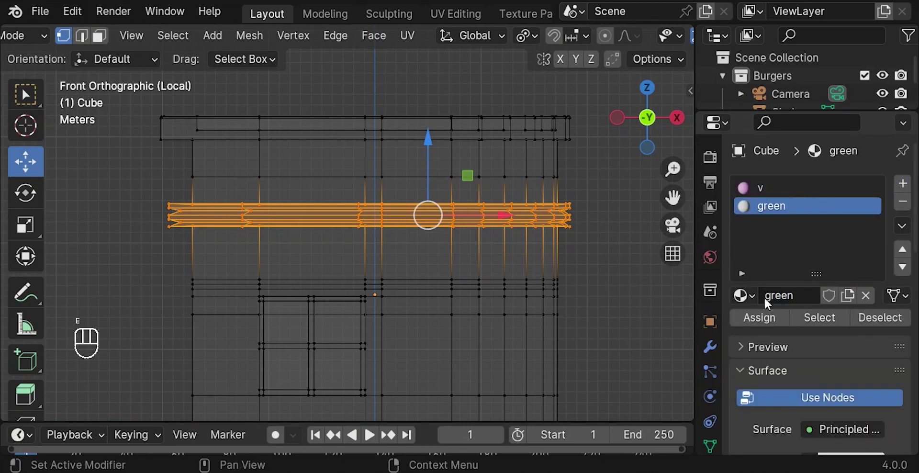
{"action": "left_click", "coordinate": [759, 318]}
Box-select the building's lower section around the window, below the trim band.
{"action": "scroll", "coordinate": [335, 145], "scroll_direction": "down", "scroll_amount": 3}
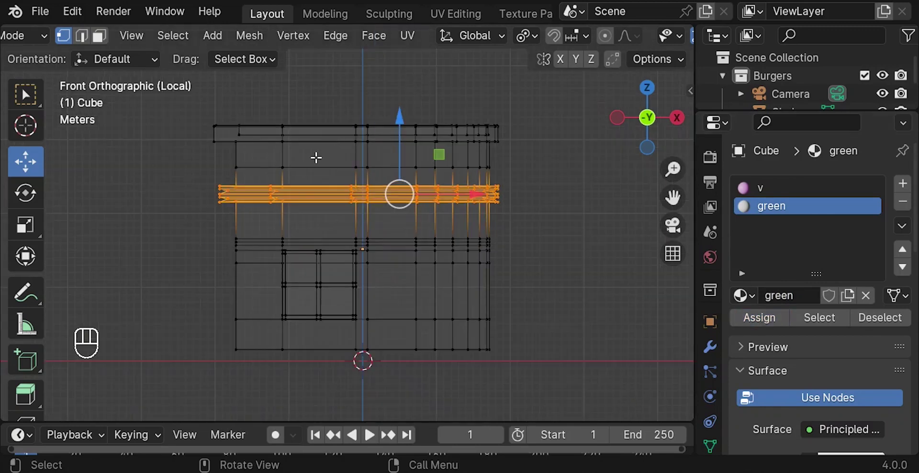
{"action": "key", "text": "b"}
{"action": "middle_click_drag", "start_coordinate": [159, 168], "coordinate": [651, 275]}
{"action": "scroll", "coordinate": [442, 245], "scroll_direction": "up", "scroll_amount": 1}
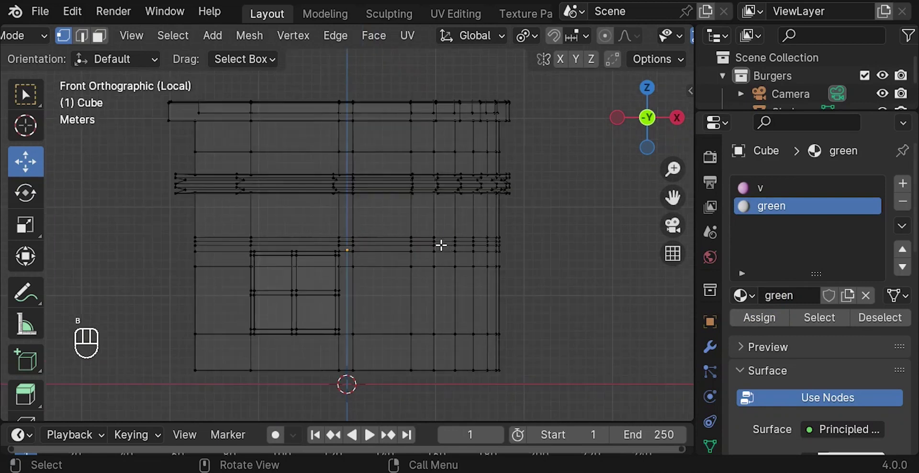
{"action": "scroll", "coordinate": [334, 244], "scroll_direction": "down", "scroll_amount": 1}
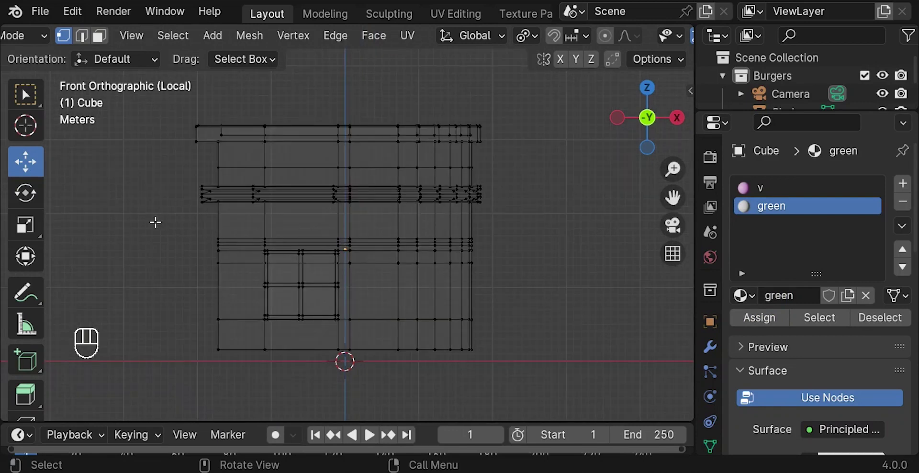
{"action": "key", "text": "b"}
{"action": "left_click_drag", "start_coordinate": [155, 222], "coordinate": [484, 326]}
Assign the green material to the entire linked window frame and set its base color to green (hue 0.333, saturation 0.972).
{"action": "middle_click_drag", "start_coordinate": [484, 326], "coordinate": [332, 269]}
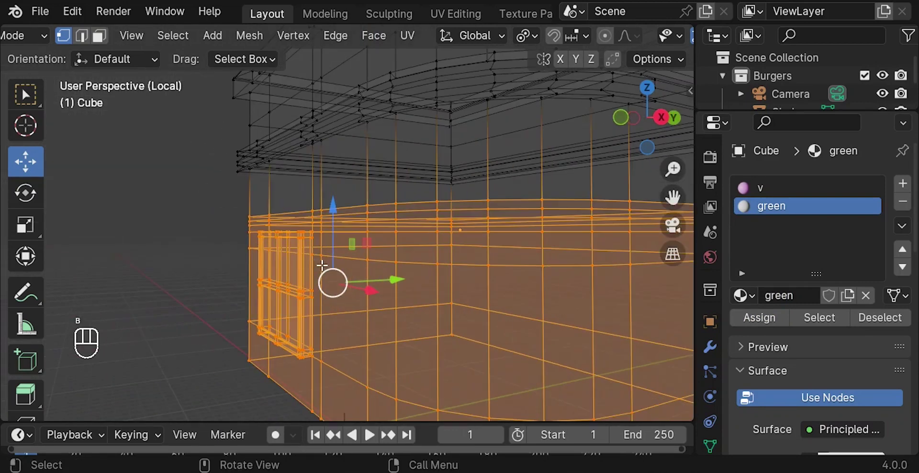
{"action": "left_click", "coordinate": [304, 286]}
{"action": "key", "text": "l"}
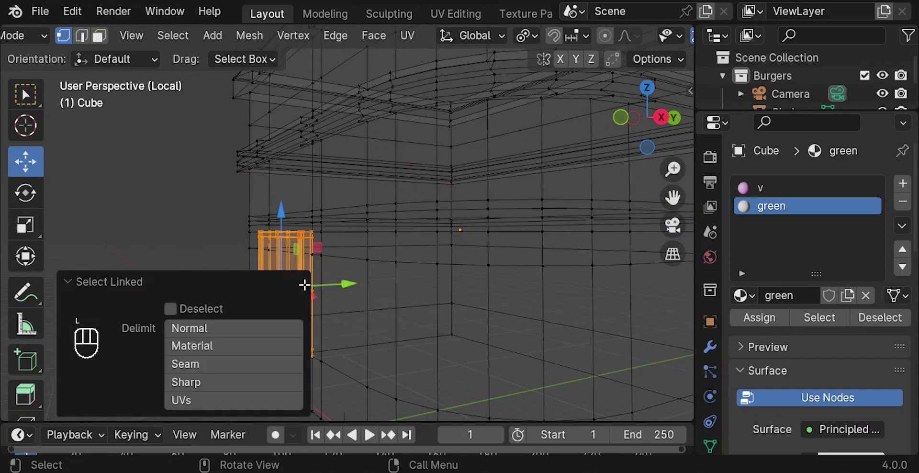
{"action": "scroll", "coordinate": [795, 378], "scroll_direction": "down", "scroll_amount": 6}
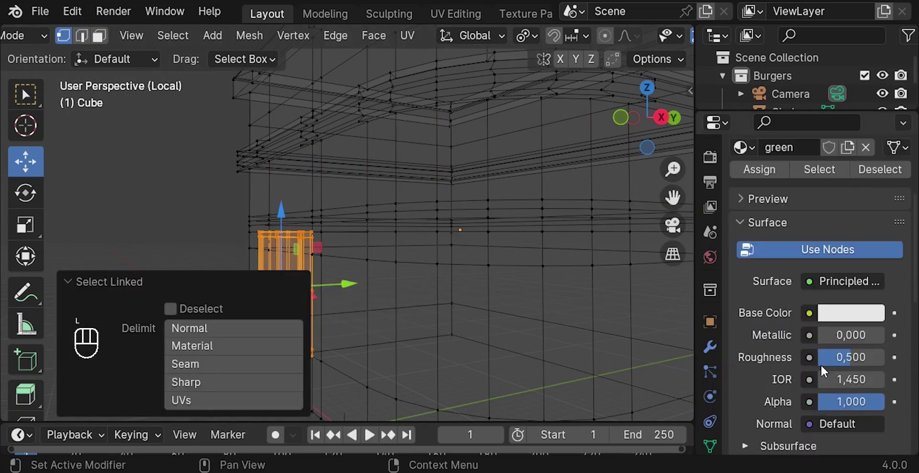
{"action": "scroll", "coordinate": [777, 305], "scroll_direction": "up", "scroll_amount": 3}
{"action": "left_click", "coordinate": [764, 245]}
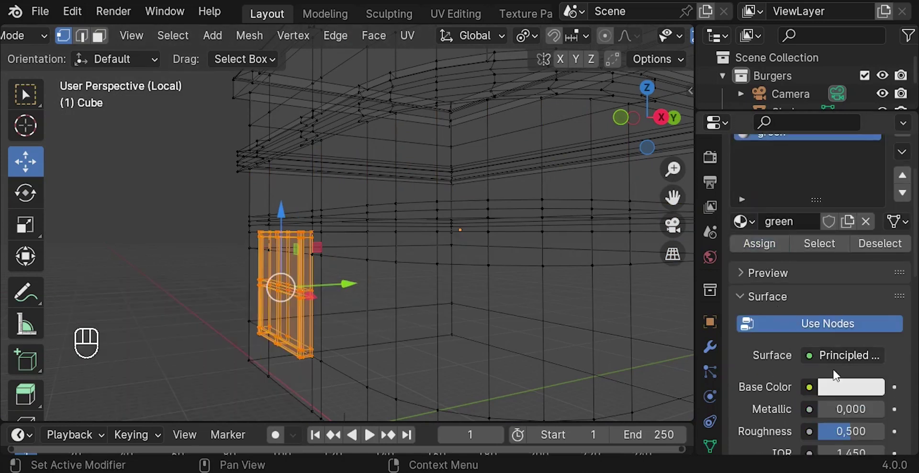
{"action": "left_click", "coordinate": [847, 387]}
{"action": "left_click", "coordinate": [716, 152]}
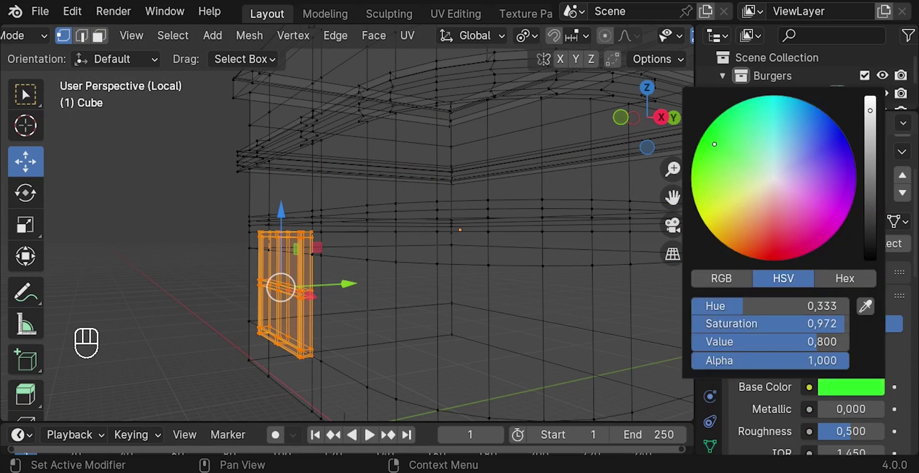
Show the building in solid shading from an angled front view.
{"action": "scroll", "coordinate": [421, 231], "scroll_direction": "down", "scroll_amount": 3}
{"action": "scroll", "coordinate": [625, 39], "scroll_direction": "down", "scroll_amount": 8}
{"action": "left_click", "coordinate": [625, 36]}
{"action": "middle_click_drag", "start_coordinate": [392, 254], "coordinate": [546, 165]}
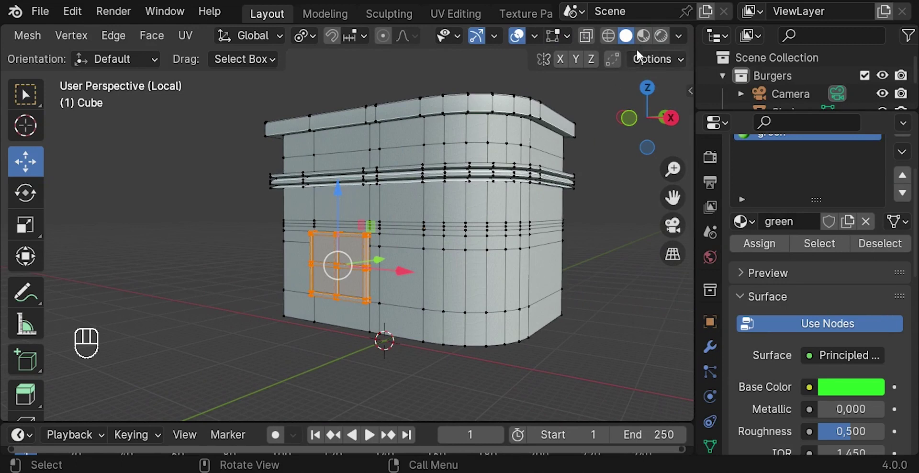
Show the building in material preview from the front orthographic view and clear the window frame selection.
{"action": "left_click", "coordinate": [643, 36]}
{"action": "scroll", "coordinate": [404, 251], "scroll_direction": "up", "scroll_amount": 1}
{"action": "mouse_move", "coordinate": [404, 252]}
{"action": "middle_mouse_down"}
{"action": "mouse_move", "coordinate": [443, 285]}
{"action": "mouse_move", "coordinate": [460, 279]}
{"action": "mouse_move", "coordinate": [443, 265]}
{"action": "mouse_move", "coordinate": [417, 291]}
{"action": "mouse_move", "coordinate": [392, 279]}
{"action": "middle_mouse_up"}
{"action": "scroll", "coordinate": [437, 275], "scroll_direction": "up", "scroll_amount": 1}
{"action": "scroll", "coordinate": [420, 289], "scroll_direction": "down", "scroll_amount": 2}
{"action": "scroll", "coordinate": [392, 279], "scroll_direction": "down", "scroll_amount": 1}
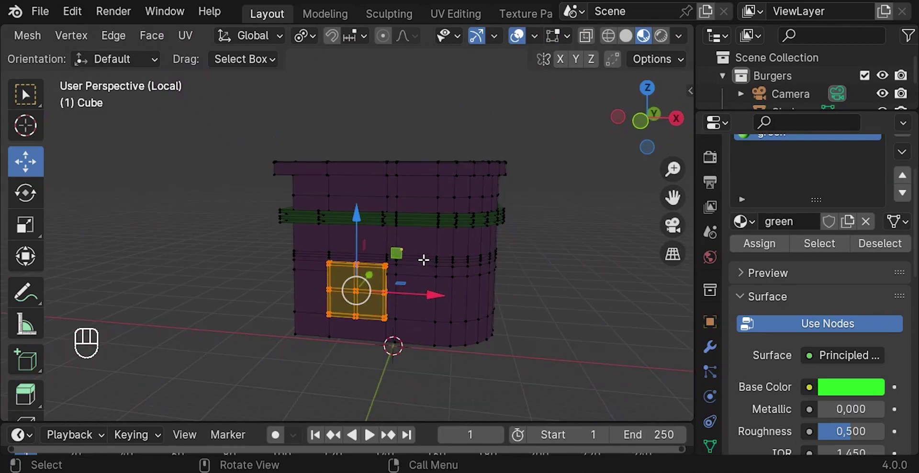
{"action": "key", "text": "KP_1"}
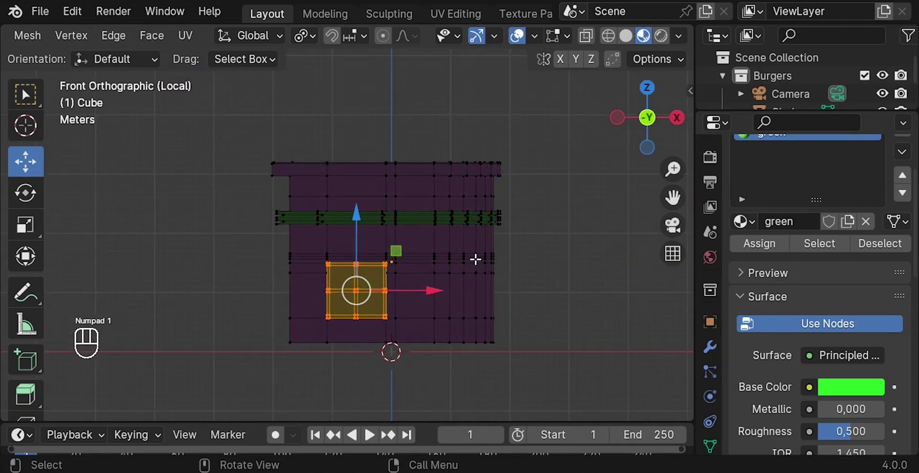
{"action": "left_click", "coordinate": [493, 256]}
Add a third material slot to the building with a new material named "yellow".
{"action": "scroll", "coordinate": [780, 170], "scroll_direction": "up", "scroll_amount": 3}
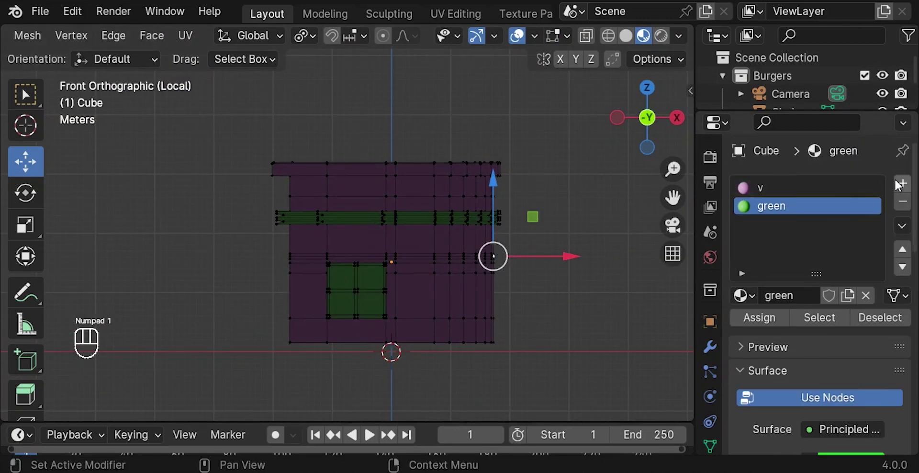
{"action": "left_click", "coordinate": [902, 184]}
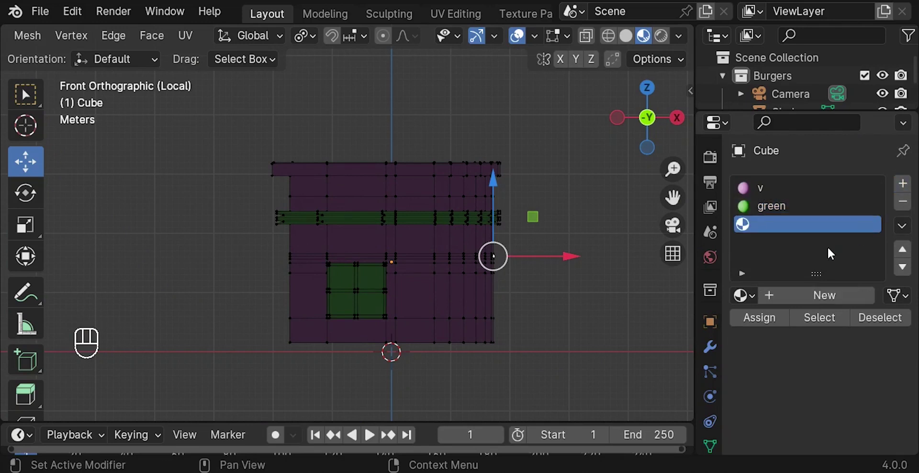
{"action": "left_click", "coordinate": [767, 296]}
{"action": "double_click", "coordinate": [782, 296]}
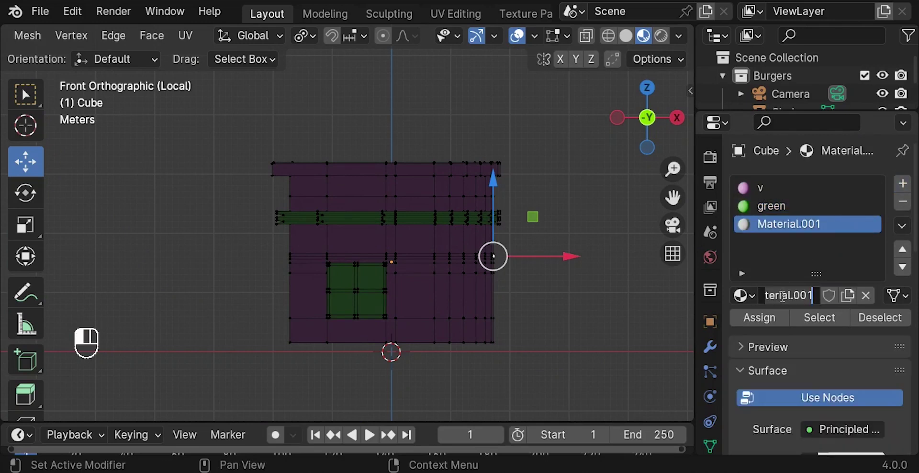
{"action": "key", "text": "ctrl+a"}
{"action": "type", "text": "ye"}
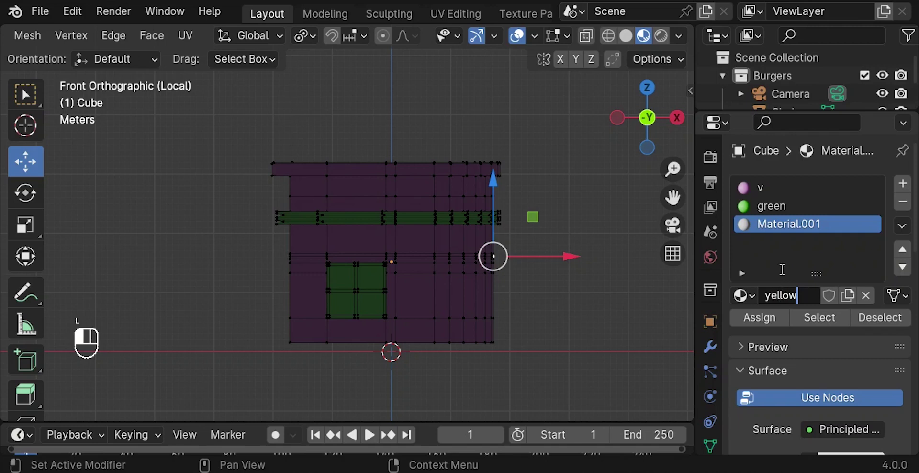
{"action": "key", "text": "Return"}
Select all building faces that use the green and v materials.
{"action": "left_click", "coordinate": [780, 210]}
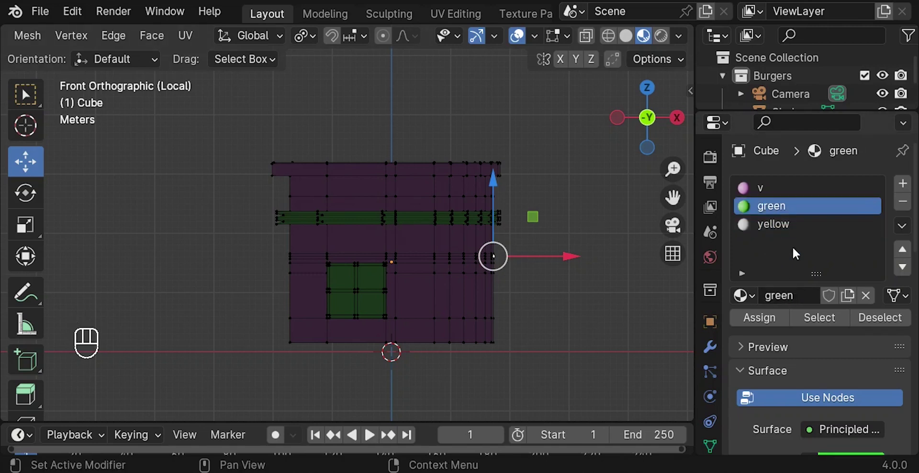
{"action": "left_click", "coordinate": [829, 317]}
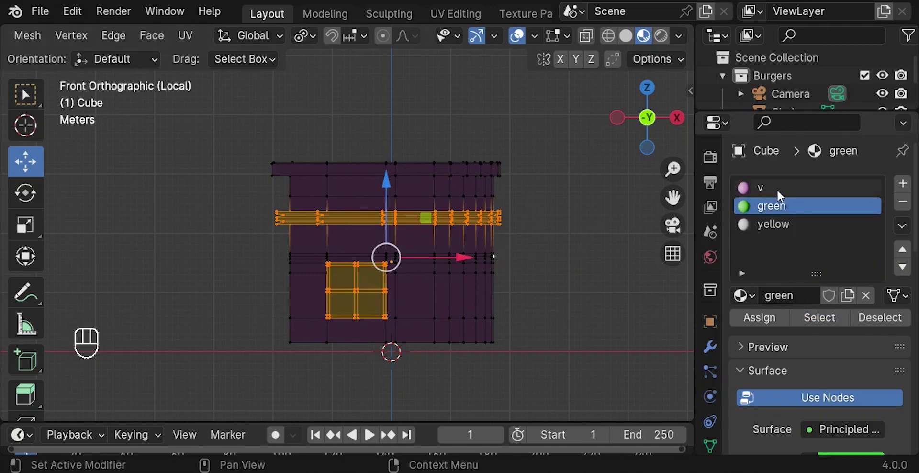
{"action": "left_click", "coordinate": [775, 188]}
{"action": "left_click", "coordinate": [832, 321]}
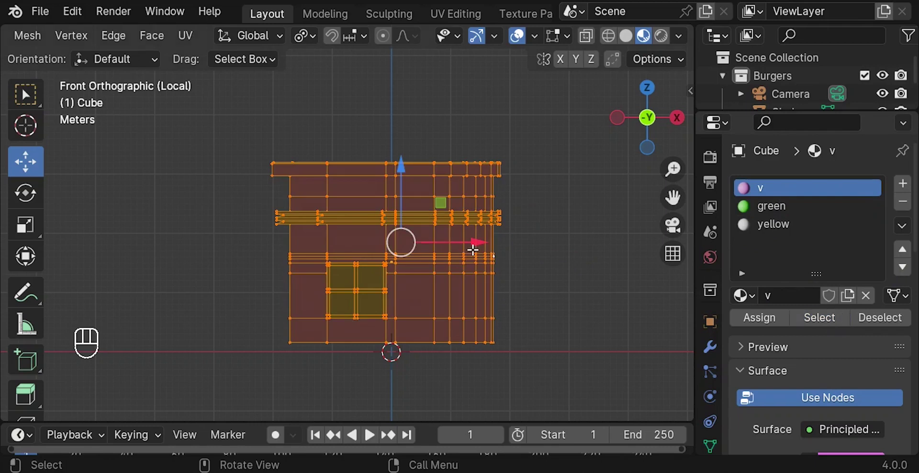
In wireframe display, box-deselect the roof edge, the upper wall and the trim band.
{"action": "key", "text": "z"}
{"action": "left_click", "coordinate": [318, 231]}
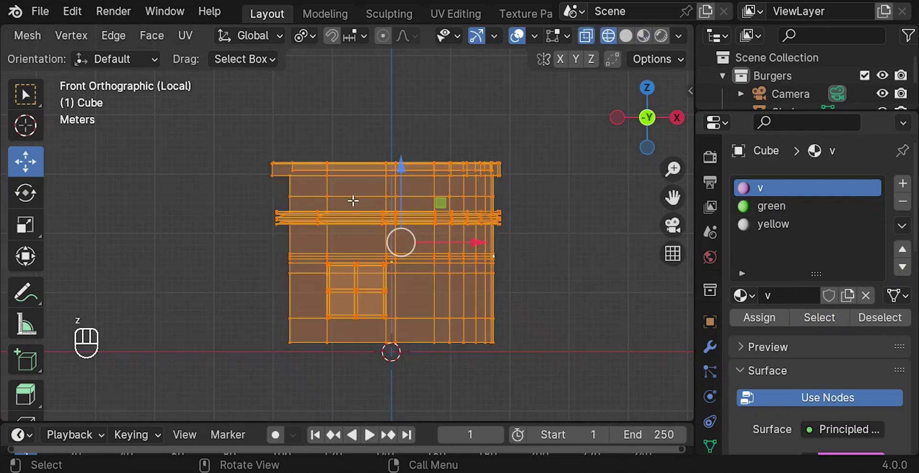
{"action": "key", "text": "b"}
{"action": "left_click_drag", "start_coordinate": [183, 118], "coordinate": [560, 191]}
{"action": "key", "text": "b"}
{"action": "left_click_drag", "start_coordinate": [241, 208], "coordinate": [572, 242]}
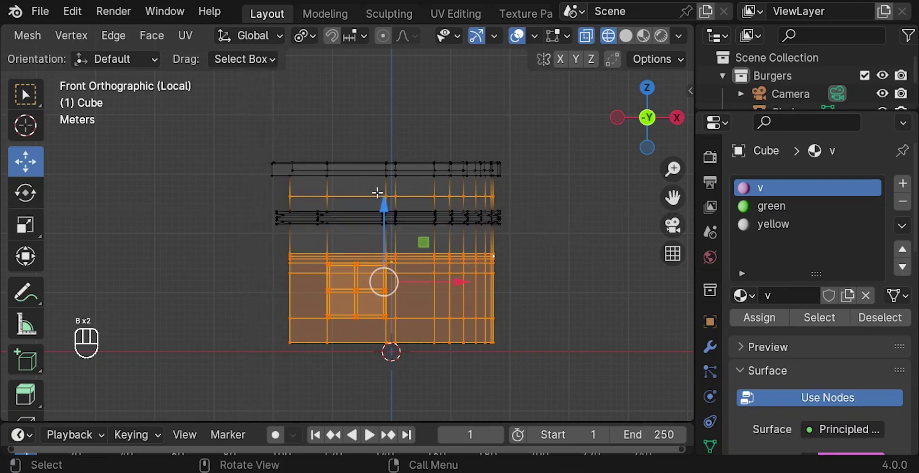
{"action": "key", "text": "b"}
{"action": "left_click_drag", "start_coordinate": [273, 182], "coordinate": [548, 210]}
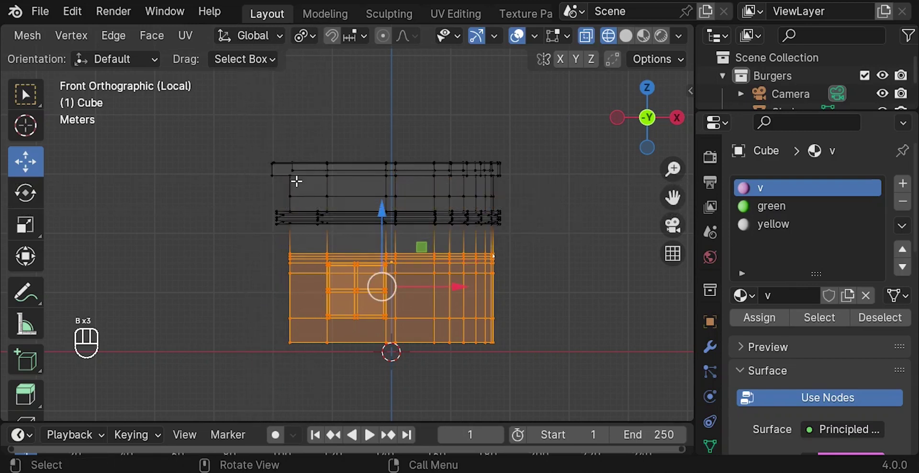
Box-select the wall faces below the trim band in face mode and assign the yellow material to the lower section.
{"action": "scroll", "coordinate": [259, 43], "scroll_direction": "up", "scroll_amount": 6}
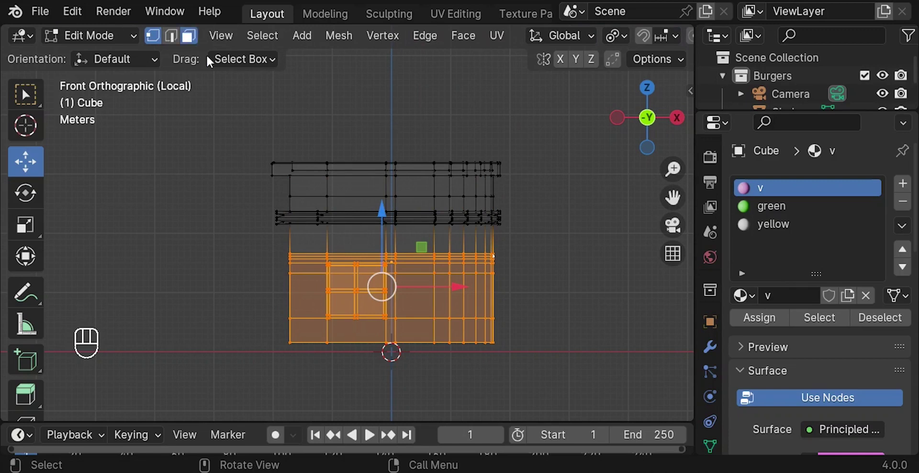
{"action": "left_click", "coordinate": [189, 35]}
{"action": "key", "text": "b"}
{"action": "left_click_drag", "start_coordinate": [270, 228], "coordinate": [527, 274]}
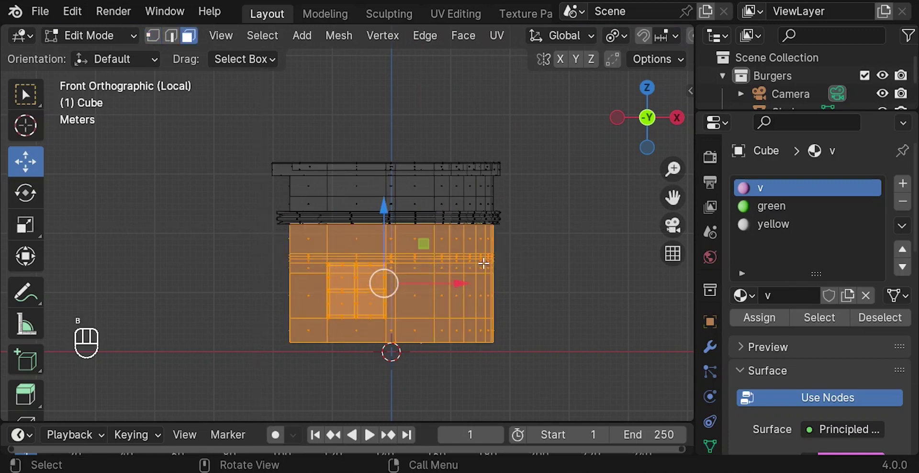
{"action": "left_click", "coordinate": [782, 223]}
{"action": "left_click", "coordinate": [765, 318]}
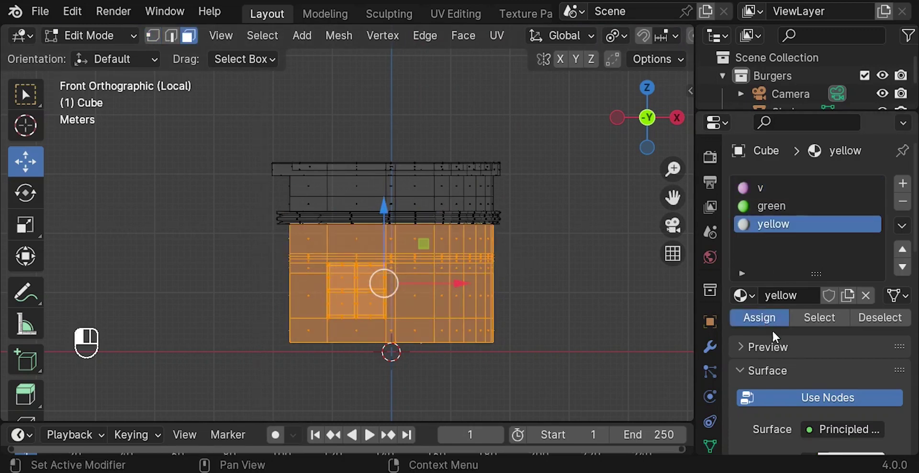
Set the yellow material's base color to yellow (hue 0.117, saturation 0.932).
{"action": "scroll", "coordinate": [824, 411], "scroll_direction": "down", "scroll_amount": 5}
{"action": "left_click", "coordinate": [857, 350]}
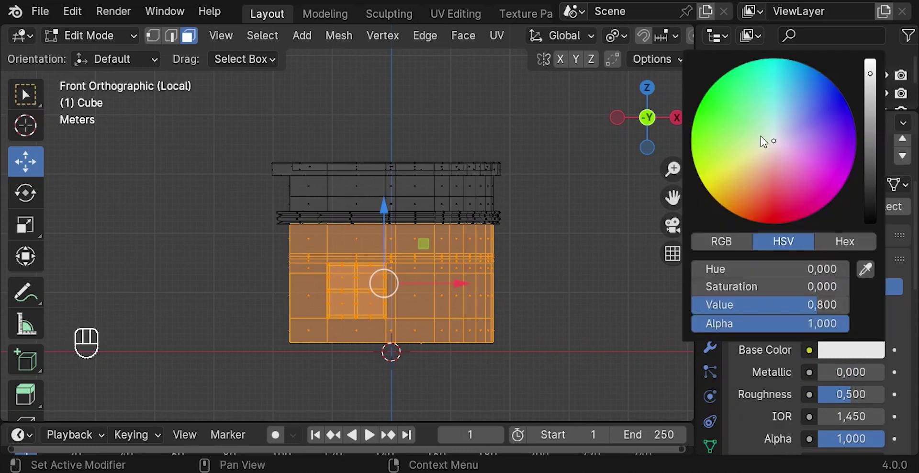
{"action": "left_click_drag", "start_coordinate": [745, 196], "coordinate": [734, 186]}
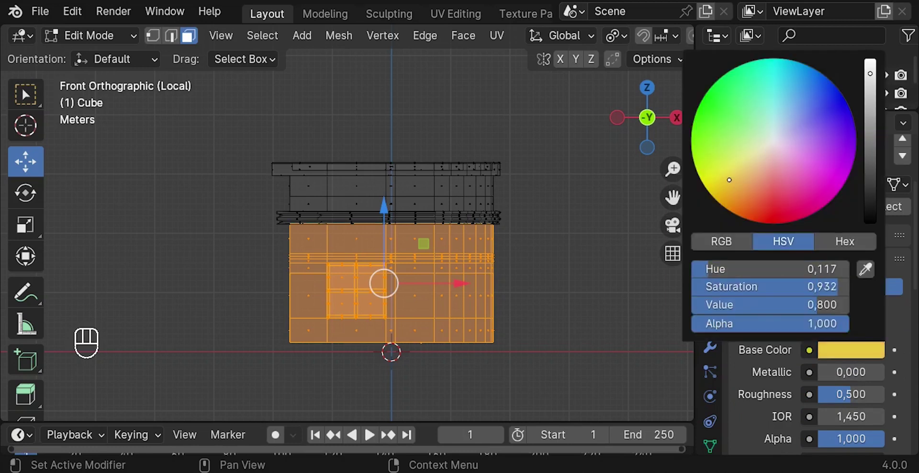
Select the entire linked window frame and assign the green material to it again.
{"action": "middle_click_drag", "start_coordinate": [515, 244], "coordinate": [385, 282]}
{"action": "scroll", "coordinate": [385, 281], "scroll_direction": "up", "scroll_amount": 3}
{"action": "left_click", "coordinate": [375, 277]}
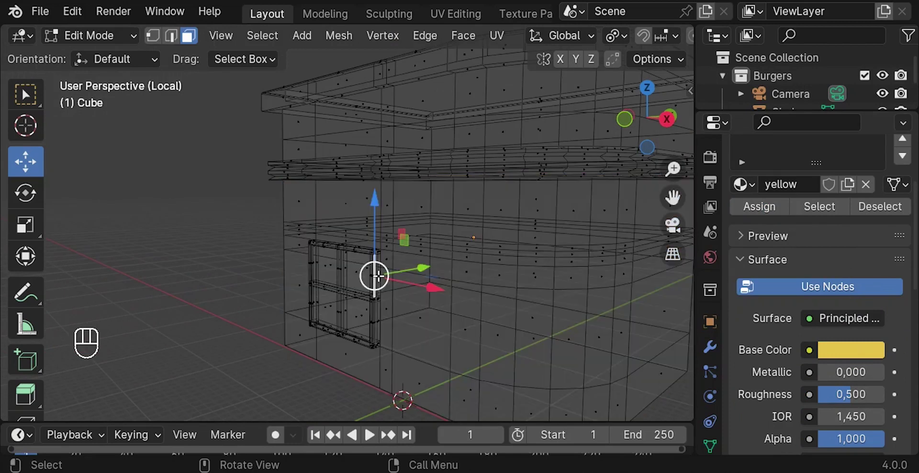
{"action": "key", "text": "l"}
{"action": "scroll", "coordinate": [792, 223], "scroll_direction": "up", "scroll_amount": 5}
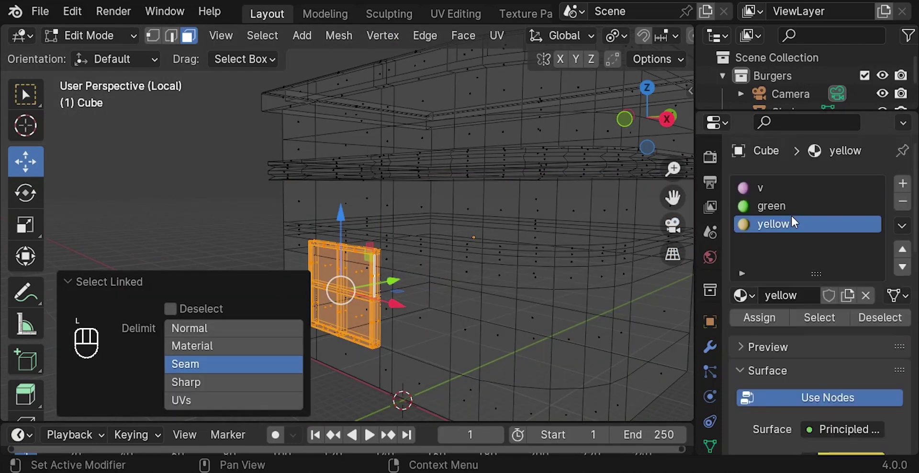
{"action": "left_click", "coordinate": [771, 206]}
{"action": "left_click", "coordinate": [761, 319]}
Return to solid shading and select the four panes of the window.
{"action": "mouse_move", "coordinate": [485, 248]}
{"action": "middle_mouse_down"}
{"action": "mouse_move", "coordinate": [334, 195]}
{"action": "mouse_move", "coordinate": [449, 213]}
{"action": "mouse_move", "coordinate": [429, 251]}
{"action": "mouse_move", "coordinate": [367, 250]}
{"action": "mouse_move", "coordinate": [382, 250]}
{"action": "middle_mouse_up"}
{"action": "key", "text": "z"}
{"action": "left_click", "coordinate": [601, 230]}
{"action": "key", "text": "Tab"}
{"action": "scroll", "coordinate": [430, 251], "scroll_direction": "up", "scroll_amount": 2}
{"action": "key", "text": "Tab"}
{"action": "left_click", "coordinate": [366, 254]}
{"action": "scroll", "coordinate": [382, 249], "scroll_direction": "up", "scroll_amount": 2}
{"action": "left_click", "coordinate": [329, 240], "text": "shift"}
{"action": "left_click", "coordinate": [358, 296], "text": "shift"}
{"action": "left_click", "coordinate": [406, 306], "text": "shift"}
Add a fourth material slot to the building with a new material named "glasse".
{"action": "left_click", "coordinate": [902, 183]}
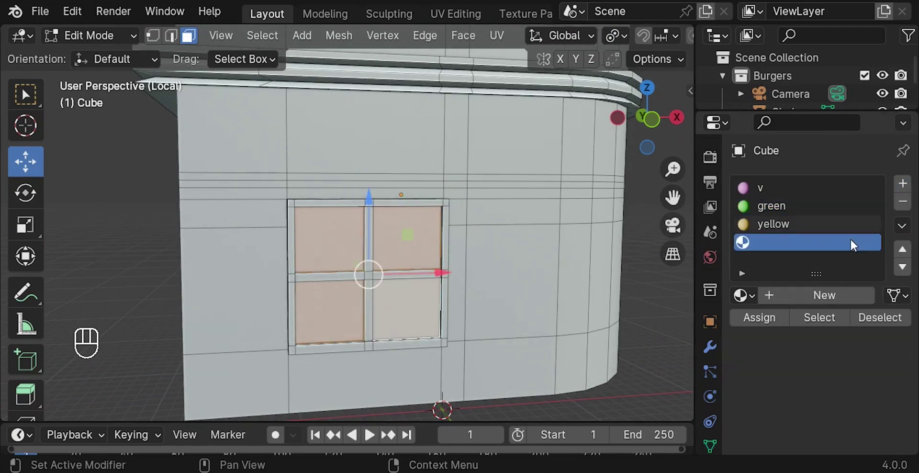
{"action": "left_click", "coordinate": [784, 294]}
{"action": "left_click", "coordinate": [785, 294]}
{"action": "type", "text": "glasse"}
{"action": "key", "text": "Return"}
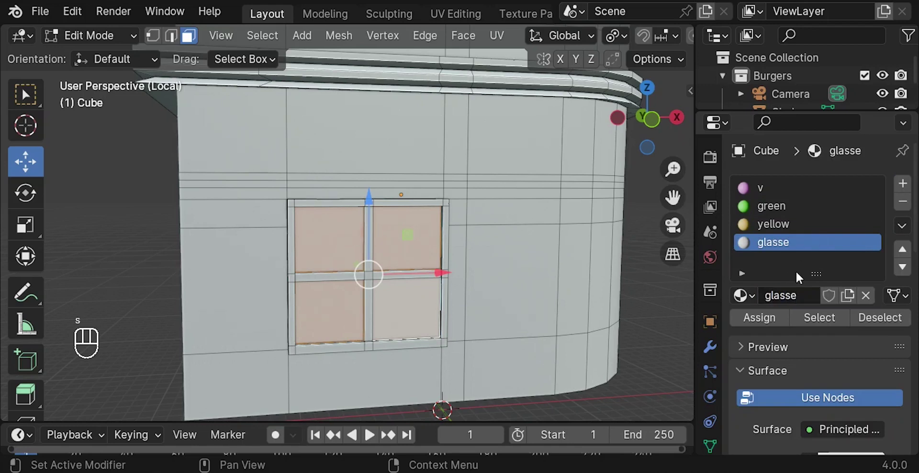
Set the glasse material's base color to dark blue (hue 0.683, saturation 0.756) and assign it to the window panes.
{"action": "scroll", "coordinate": [799, 282], "scroll_direction": "down", "scroll_amount": 6}
{"action": "left_click", "coordinate": [850, 313]}
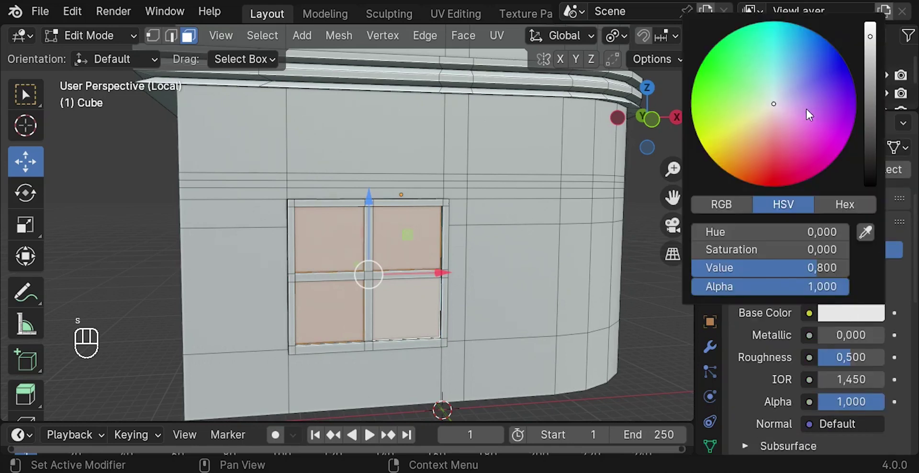
{"action": "left_click_drag", "start_coordinate": [793, 97], "coordinate": [785, 96]}
{"action": "left_click_drag", "start_coordinate": [868, 108], "coordinate": [867, 110]}
{"action": "left_click_drag", "start_coordinate": [806, 92], "coordinate": [812, 89]}
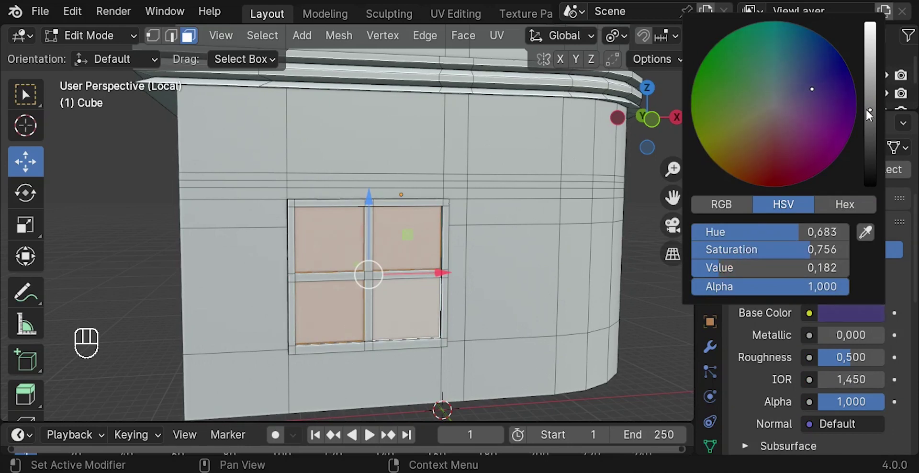
{"action": "left_click_drag", "start_coordinate": [869, 110], "coordinate": [869, 136]}
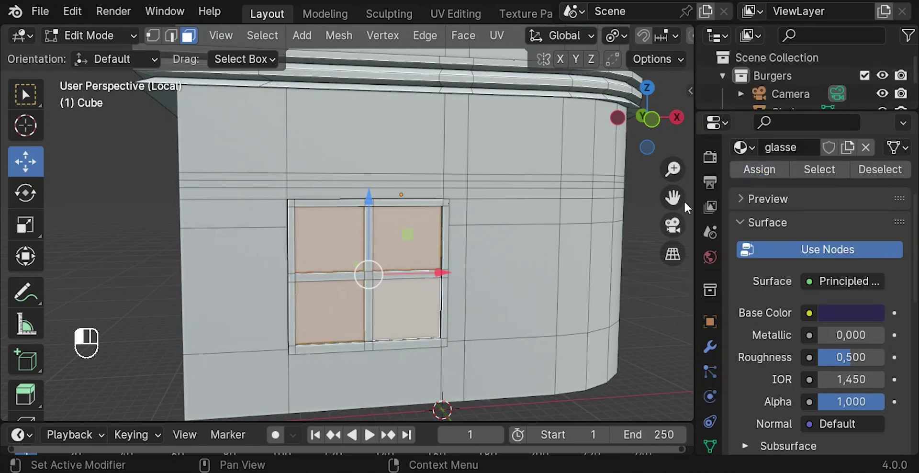
{"action": "scroll", "coordinate": [418, 210], "scroll_direction": "down", "scroll_amount": 3}
Leave edit mode, inspect the building in material preview and rendered shading, and exit local view to show the whole scene.
{"action": "key", "text": "Tab"}
{"action": "scroll", "coordinate": [410, 215], "scroll_direction": "down", "scroll_amount": 5}
{"action": "scroll", "coordinate": [654, 38], "scroll_direction": "down", "scroll_amount": 2}
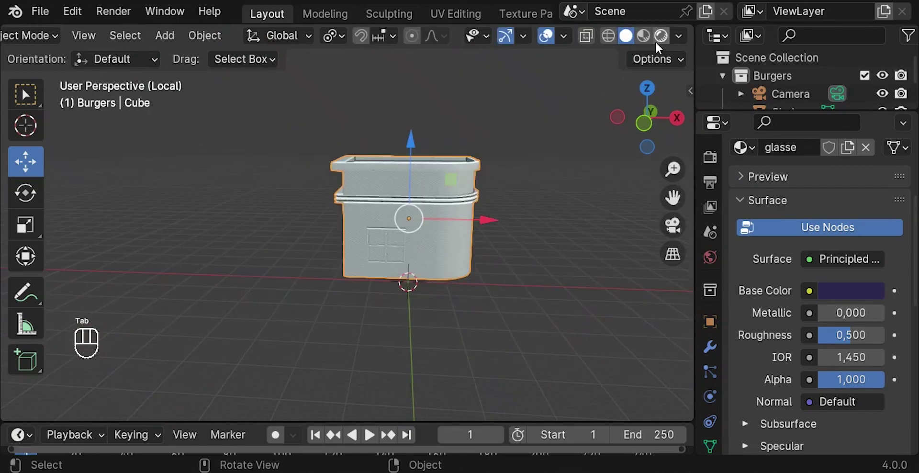
{"action": "left_click", "coordinate": [643, 36]}
{"action": "scroll", "coordinate": [526, 196], "scroll_direction": "up", "scroll_amount": 2}
{"action": "mouse_move", "coordinate": [568, 215]}
{"action": "middle_mouse_down"}
{"action": "mouse_move", "coordinate": [446, 237]}
{"action": "mouse_move", "coordinate": [359, 231]}
{"action": "mouse_move", "coordinate": [372, 197]}
{"action": "mouse_move", "coordinate": [433, 191]}
{"action": "middle_mouse_up"}
{"action": "scroll", "coordinate": [378, 203], "scroll_direction": "up", "scroll_amount": 3}
{"action": "scroll", "coordinate": [398, 217], "scroll_direction": "down", "scroll_amount": 3}
{"action": "left_click", "coordinate": [665, 35]}
{"action": "scroll", "coordinate": [426, 212], "scroll_direction": "up", "scroll_amount": 1}
{"action": "scroll", "coordinate": [439, 207], "scroll_direction": "down", "scroll_amount": 3}
{"action": "middle_click_drag", "start_coordinate": [439, 207], "coordinate": [465, 199]}
{"action": "key", "text": "KP_Divide"}
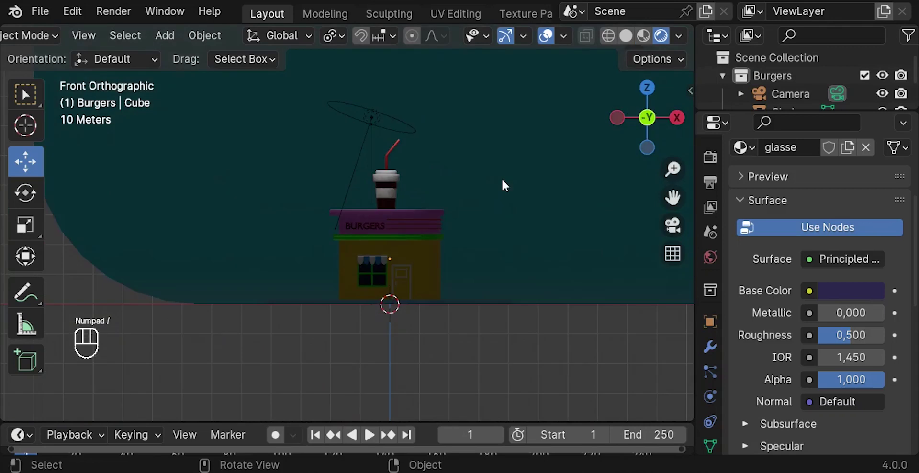
Select the door's whole mesh in edit mode and move it slightly outward from the wall along the Y axis.
{"action": "middle_click_drag", "start_coordinate": [462, 212], "coordinate": [386, 253]}
{"action": "scroll", "coordinate": [365, 306], "scroll_direction": "up", "scroll_amount": 4}
{"action": "middle_click_drag", "start_coordinate": [365, 305], "coordinate": [426, 281]}
{"action": "scroll", "coordinate": [414, 332], "scroll_direction": "up", "scroll_amount": 2}
{"action": "middle_click_drag", "start_coordinate": [415, 332], "coordinate": [418, 278]}
{"action": "left_click", "coordinate": [435, 281]}
{"action": "scroll", "coordinate": [434, 281], "scroll_direction": "up", "scroll_amount": 2}
{"action": "key", "text": "Tab"}
{"action": "key", "text": "a"}
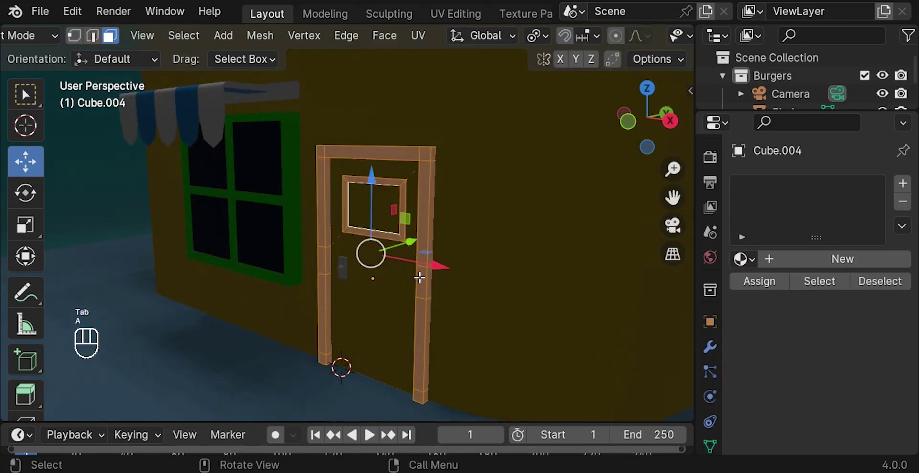
{"action": "scroll", "coordinate": [385, 282], "scroll_direction": "up", "scroll_amount": 1}
{"action": "key", "text": "g"}
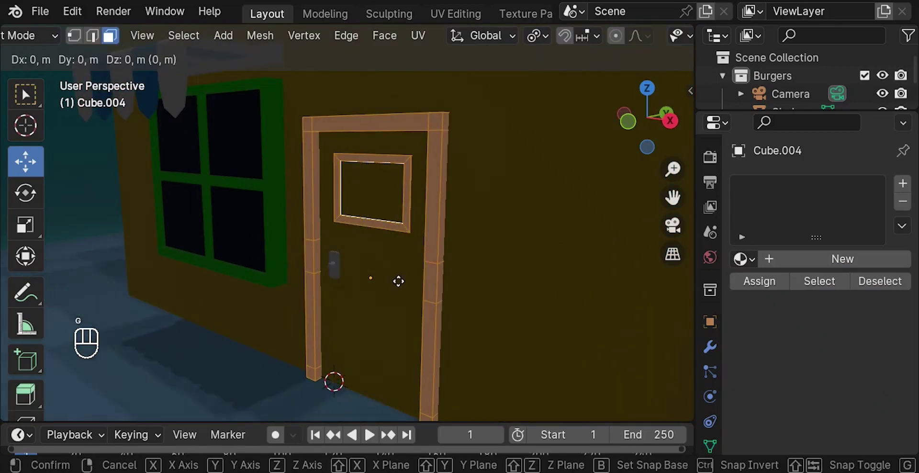
{"action": "key", "text": "y"}
{"action": "left_click", "coordinate": [398, 282]}
Return to object mode and give the door the existing material v.
{"action": "key", "text": "Tab"}
{"action": "middle_click_drag", "start_coordinate": [393, 283], "coordinate": [366, 276]}
{"action": "scroll", "coordinate": [435, 251], "scroll_direction": "down", "scroll_amount": 3}
{"action": "key", "text": "Tab"}
{"action": "key", "text": "Tab"}
{"action": "left_click", "coordinate": [743, 258]}
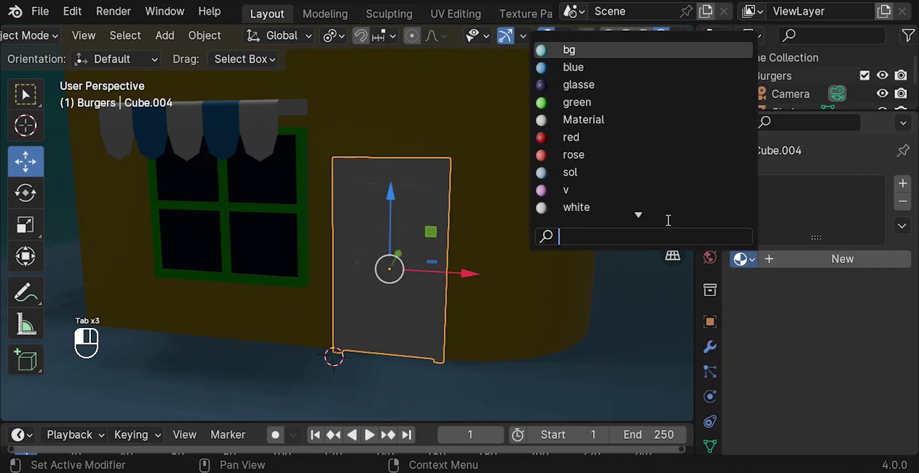
{"action": "left_click", "coordinate": [636, 189]}
Select the door handle's back plate and give it the existing white material.
{"action": "middle_click_drag", "start_coordinate": [459, 249], "coordinate": [385, 254]}
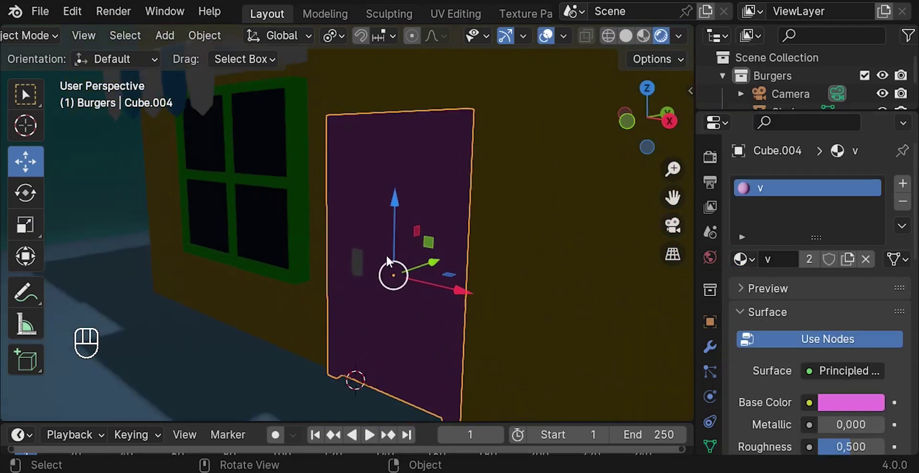
{"action": "scroll", "coordinate": [360, 258], "scroll_direction": "up", "scroll_amount": 3}
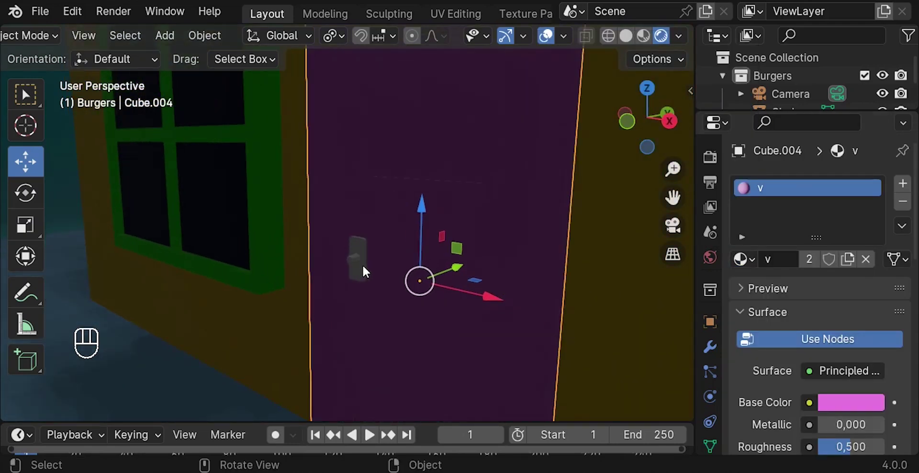
{"action": "left_click", "coordinate": [362, 266]}
{"action": "left_click", "coordinate": [743, 260]}
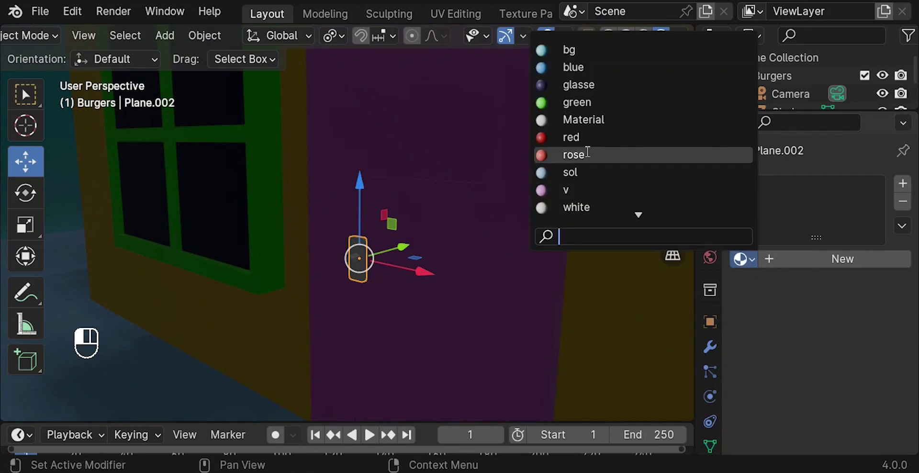
{"action": "left_click", "coordinate": [632, 208]}
Link the white material from the handle's back plate to the round door knob.
{"action": "left_click", "coordinate": [338, 249]}
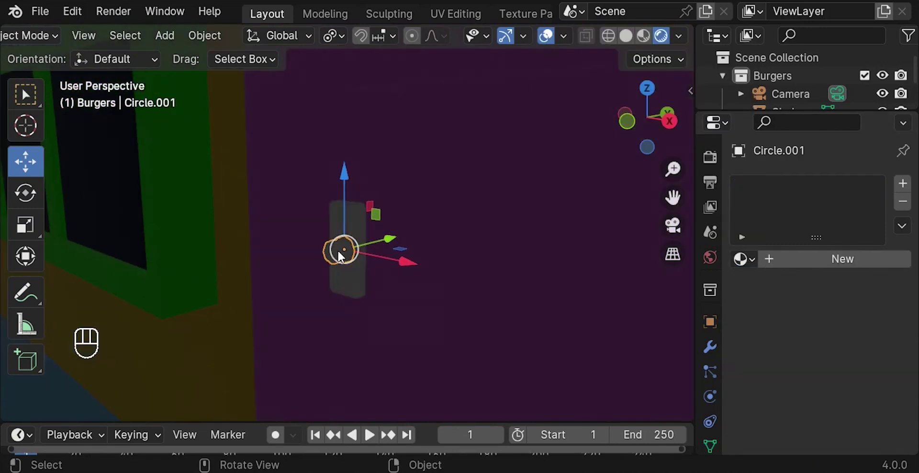
{"action": "left_click", "coordinate": [367, 234], "text": "shift"}
{"action": "left_click", "coordinate": [365, 233]}
{"action": "left_click", "coordinate": [362, 229], "text": "shift"}
{"action": "left_click", "coordinate": [363, 226], "text": "shift"}
{"action": "key", "text": "ctrl+l"}
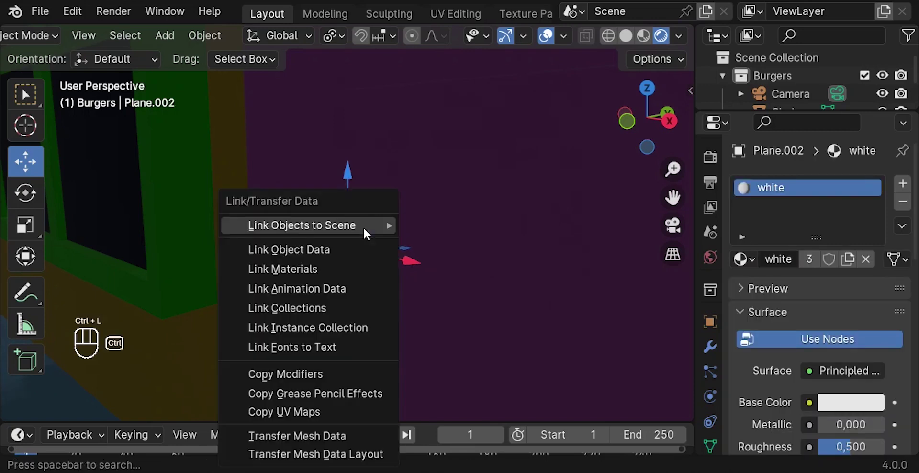
{"action": "left_click", "coordinate": [325, 267]}
{"action": "scroll", "coordinate": [428, 269], "scroll_direction": "down", "scroll_amount": 3}
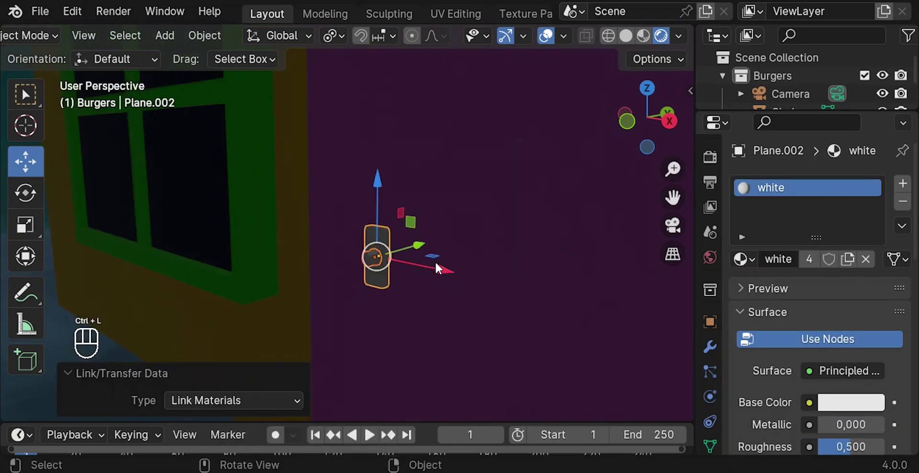
Add a second material slot with the existing glasse material to the door and assign it to the door's window face.
{"action": "left_click", "coordinate": [403, 253]}
{"action": "scroll", "coordinate": [425, 266], "scroll_direction": "down", "scroll_amount": 2}
{"action": "scroll", "coordinate": [440, 214], "scroll_direction": "up", "scroll_amount": 2}
{"action": "key", "text": "Tab"}
{"action": "scroll", "coordinate": [441, 214], "scroll_direction": "up", "scroll_amount": 2}
{"action": "left_click", "coordinate": [424, 205]}
{"action": "scroll", "coordinate": [424, 206], "scroll_direction": "up", "scroll_amount": 2}
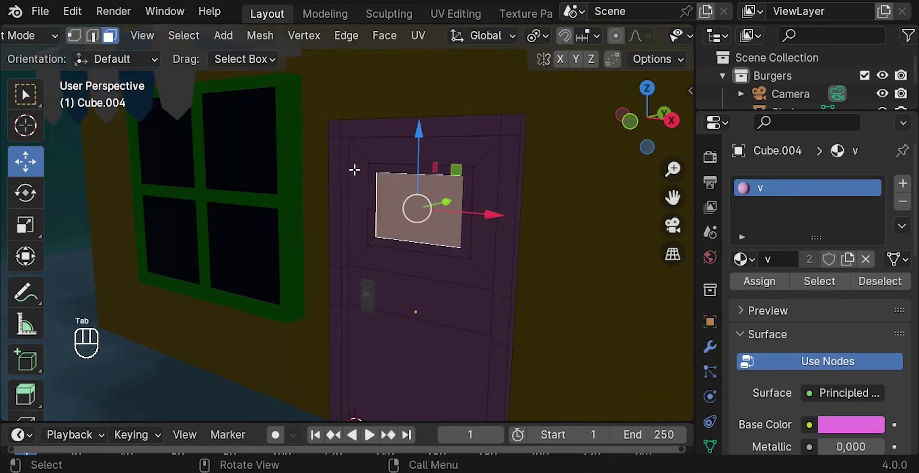
{"action": "left_click", "coordinate": [903, 184]}
{"action": "left_click", "coordinate": [743, 295]}
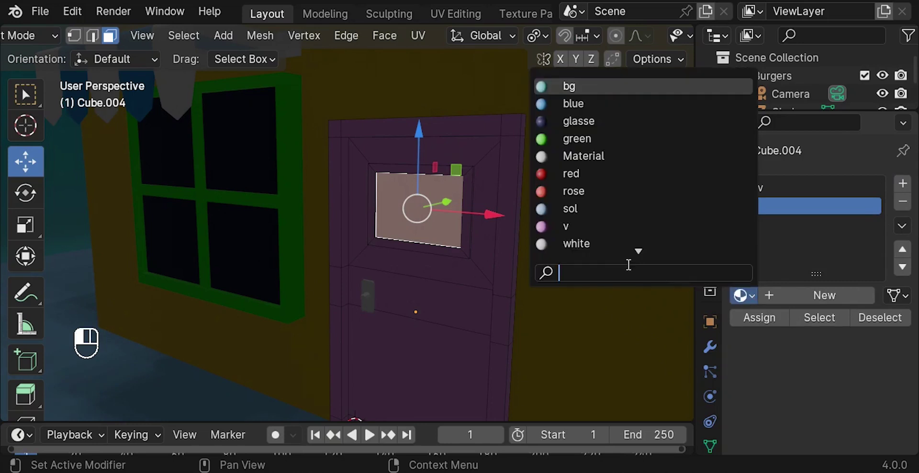
{"action": "left_click", "coordinate": [590, 121]}
{"action": "left_click", "coordinate": [766, 320]}
{"action": "key", "text": "Tab"}
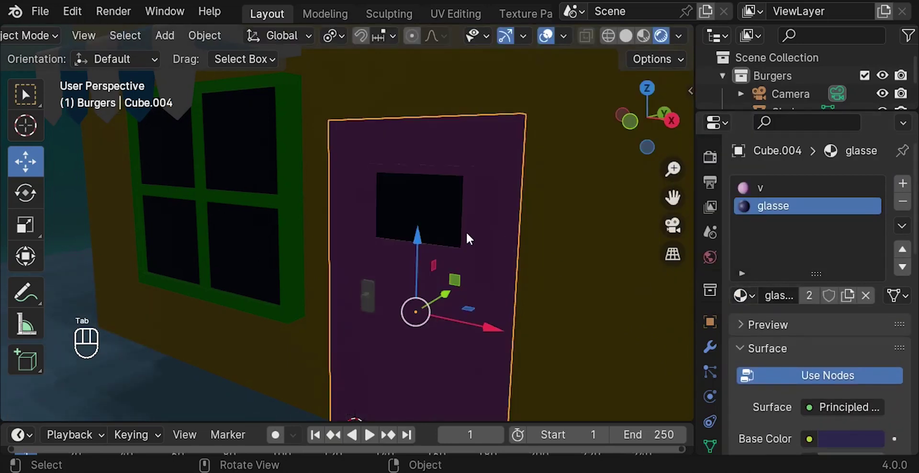
Examine the coloured building, ground slab and backdrop from several angles and distances.
{"action": "scroll", "coordinate": [467, 234], "scroll_direction": "down", "scroll_amount": 6}
{"action": "left_click", "coordinate": [468, 321]}
{"action": "scroll", "coordinate": [471, 311], "scroll_direction": "down", "scroll_amount": 5}
{"action": "middle_click_drag", "start_coordinate": [476, 296], "coordinate": [487, 238]}
{"action": "scroll", "coordinate": [498, 247], "scroll_direction": "up", "scroll_amount": 3}
{"action": "scroll", "coordinate": [436, 193], "scroll_direction": "up", "scroll_amount": 2}
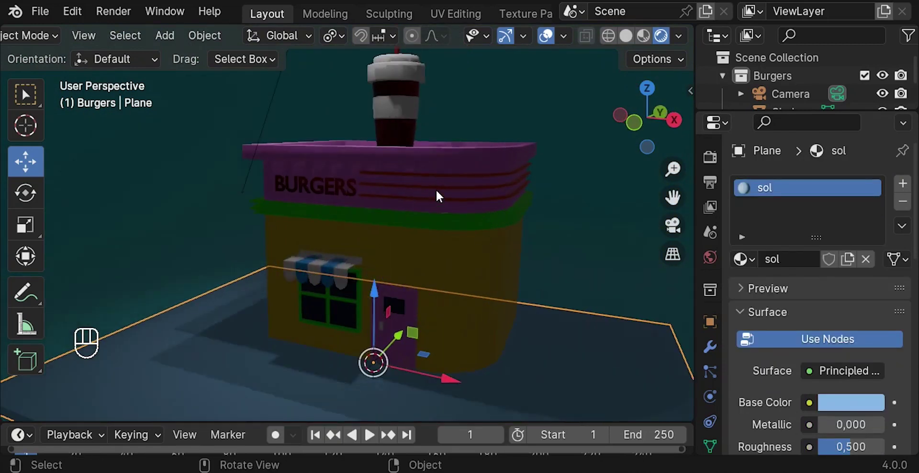
{"action": "middle_click_drag", "start_coordinate": [229, 163], "coordinate": [260, 157], "text": "shift"}
{"action": "middle_click_drag", "start_coordinate": [407, 216], "coordinate": [400, 231]}
{"action": "scroll", "coordinate": [464, 258], "scroll_direction": "down", "scroll_amount": 2}
{"action": "left_click", "coordinate": [464, 256]}
{"action": "middle_click_drag", "start_coordinate": [490, 248], "coordinate": [455, 254]}
{"action": "scroll", "coordinate": [456, 247], "scroll_direction": "down", "scroll_amount": 2}
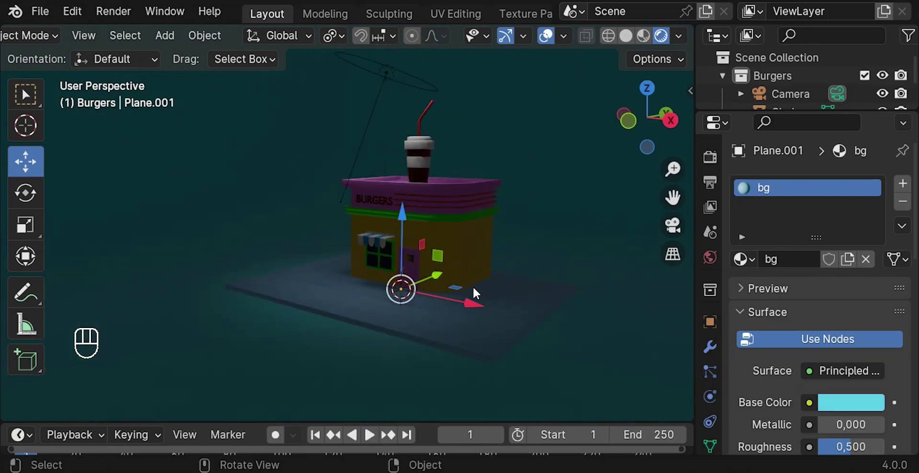
{"action": "left_click", "coordinate": [496, 258]}
{"action": "middle_click_drag", "start_coordinate": [495, 256], "coordinate": [415, 280], "text": "shift"}
Select the area light above the building and brighten the world background colour to a grey with value 0.182 in camera view.
{"action": "left_click", "coordinate": [375, 154]}
{"action": "middle_click_drag", "start_coordinate": [445, 165], "coordinate": [423, 258]}
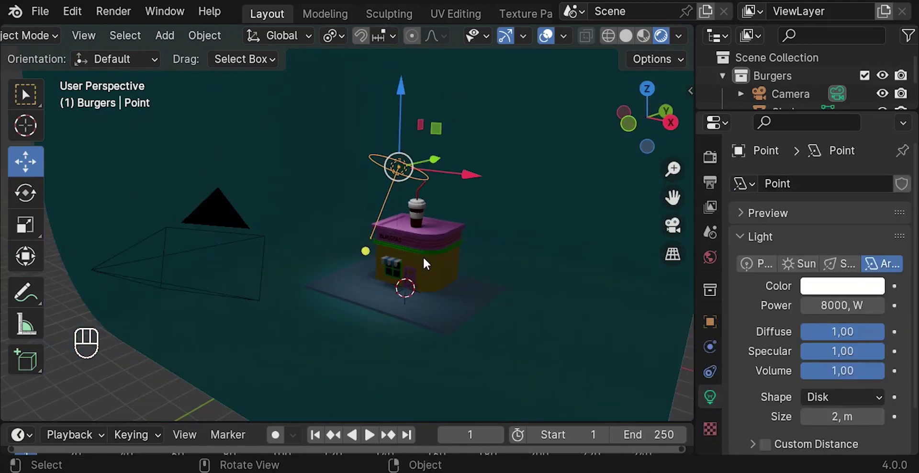
{"action": "key", "text": "KP_0"}
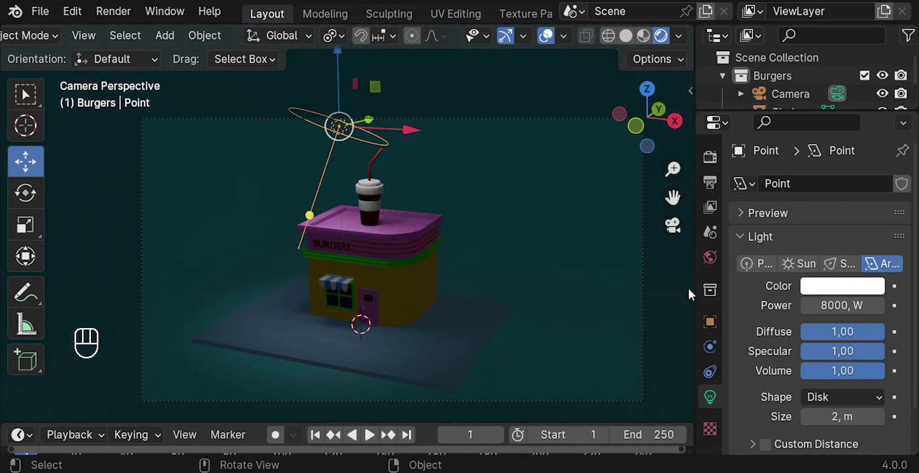
{"action": "left_click", "coordinate": [711, 257]}
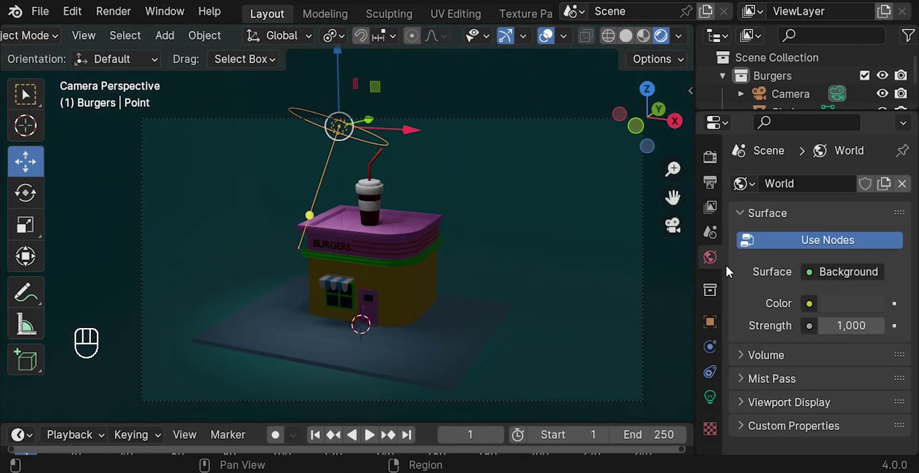
{"action": "left_click", "coordinate": [831, 297]}
{"action": "left_click_drag", "start_coordinate": [870, 141], "coordinate": [870, 102]}
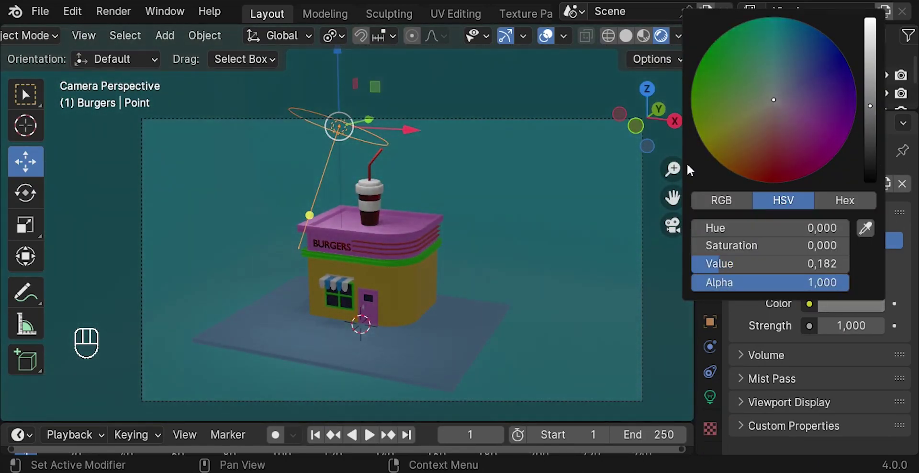
Rotate the area light about -69.9° in the camera view and move it to the building's front-left side, aimed at the building.
{"action": "key", "text": "r"}
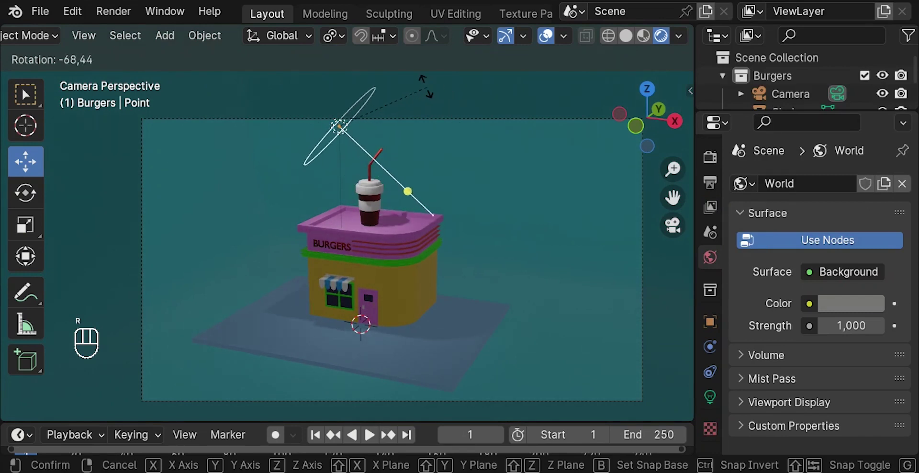
{"action": "left_click", "coordinate": [400, 120]}
{"action": "key", "text": "g"}
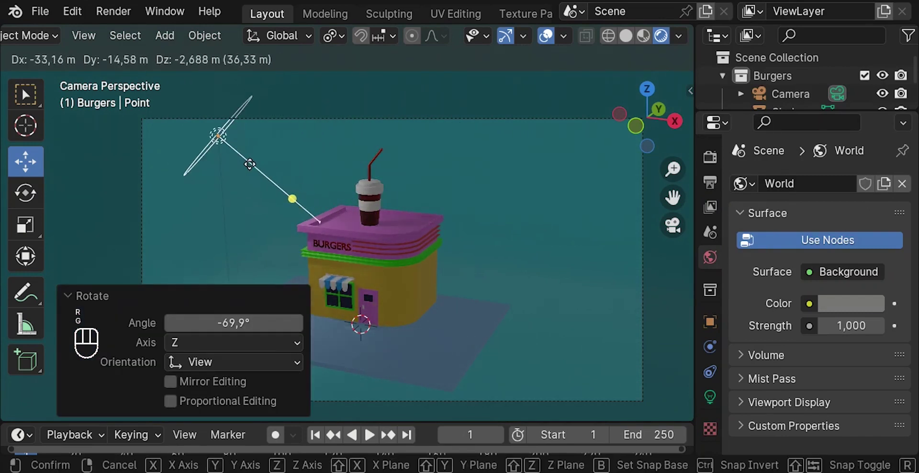
{"action": "left_click", "coordinate": [230, 167]}
Duplicate the area light in top view, place the copy behind the building's right side and rotate it to face the building.
{"action": "key", "text": "KP_7"}
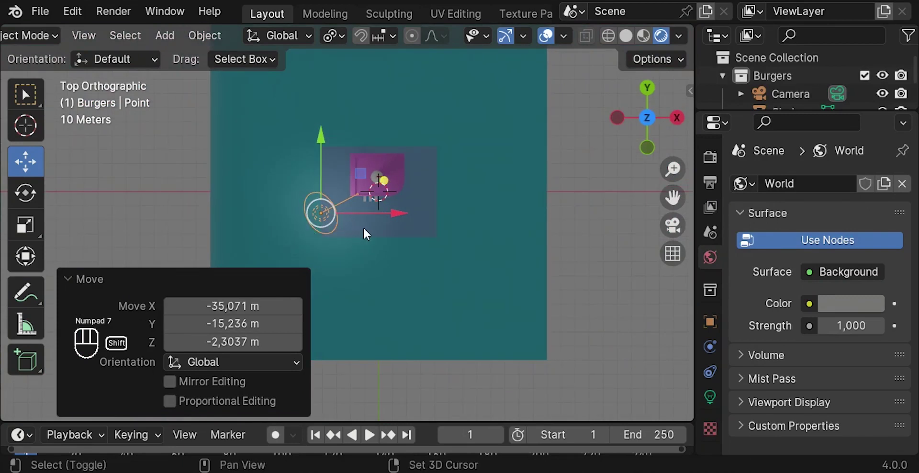
{"action": "key", "text": "shift+d"}
{"action": "key", "text": "r"}
{"action": "left_click", "coordinate": [226, 296]}
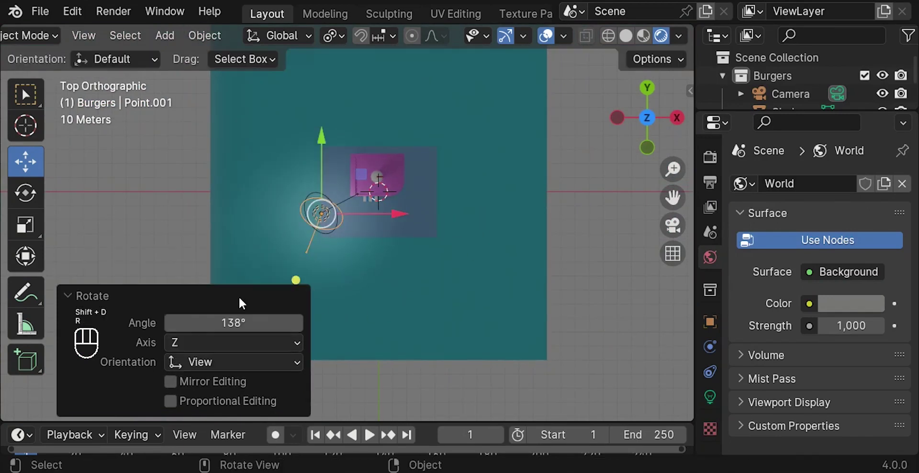
{"action": "key", "text": "g"}
{"action": "left_click", "coordinate": [423, 144]}
{"action": "key", "text": "r"}
{"action": "left_click", "coordinate": [471, 194]}
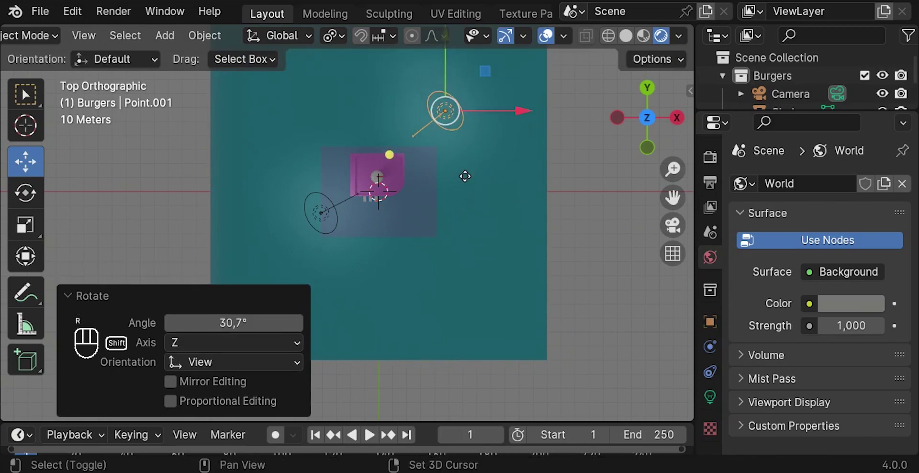
Duplicate the rear light, place the copy at the ground slab's front-right corner and rotate it to face the building.
{"action": "key", "text": "shift+d"}
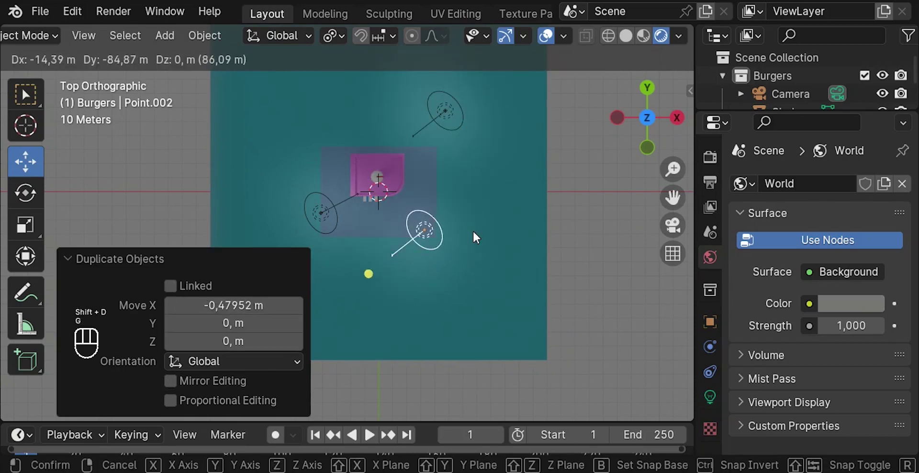
{"action": "left_click", "coordinate": [475, 229]}
{"action": "key", "text": "r"}
{"action": "left_click", "coordinate": [433, 310]}
{"action": "key", "text": "g"}
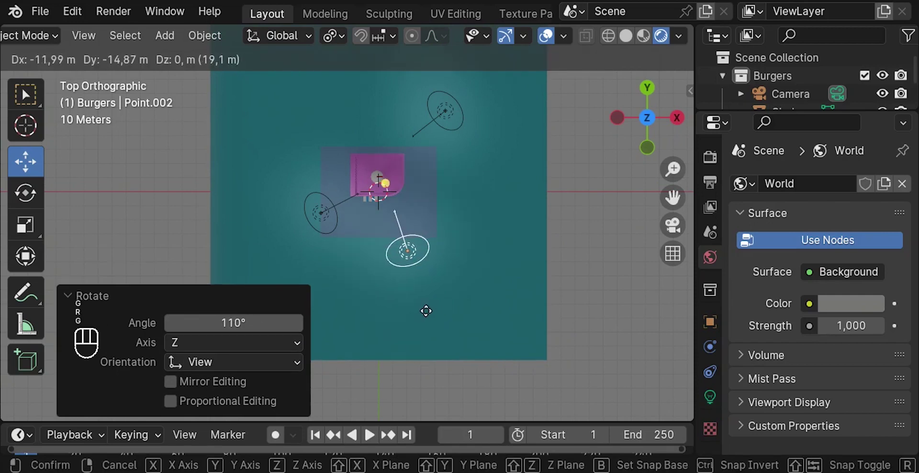
{"action": "left_click", "coordinate": [434, 313]}
{"action": "key", "text": "r"}
{"action": "left_click", "coordinate": [503, 280]}
{"action": "key", "text": "g"}
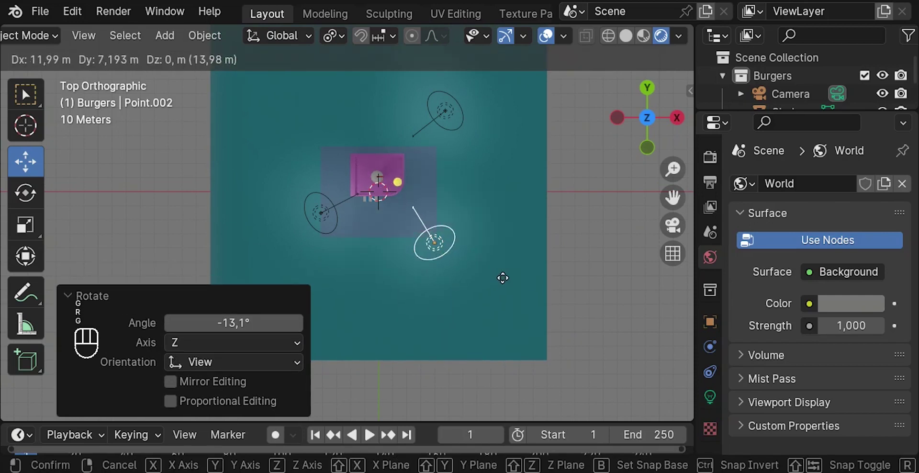
{"action": "left_click", "coordinate": [499, 280]}
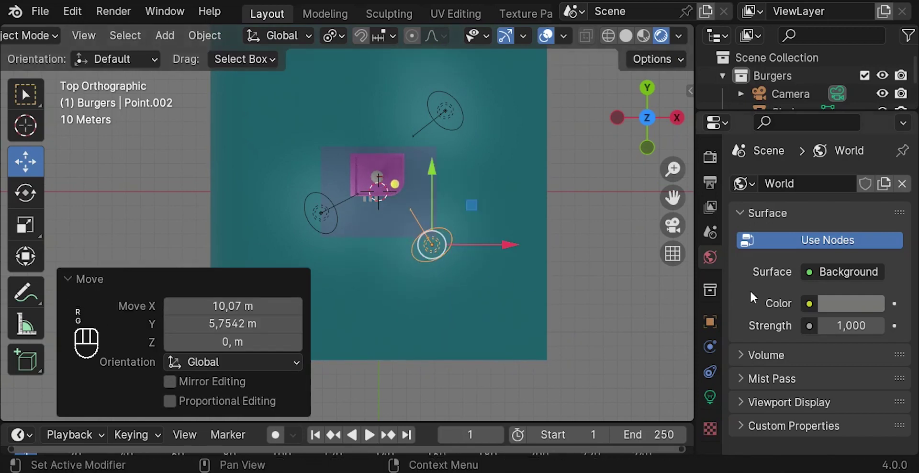
Change the front-right area light's colour to a pale green, judging the effect through the camera.
{"action": "left_click", "coordinate": [710, 398]}
{"action": "left_click", "coordinate": [832, 287]}
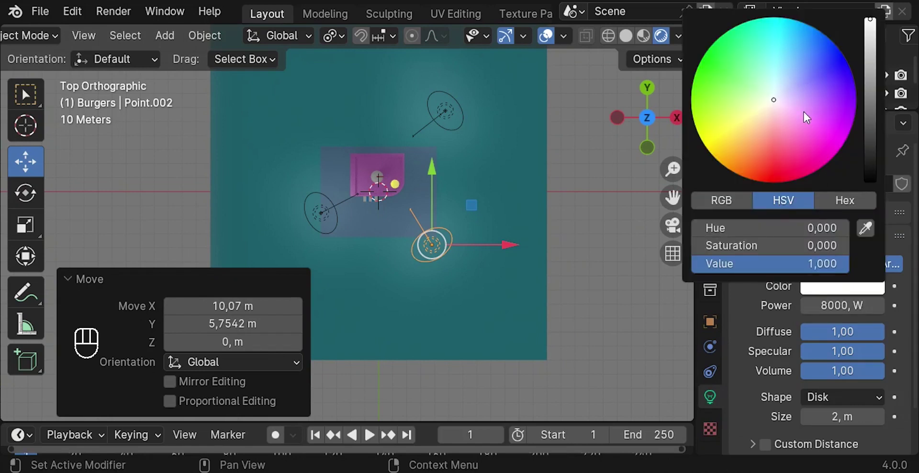
{"action": "left_click", "coordinate": [733, 52]}
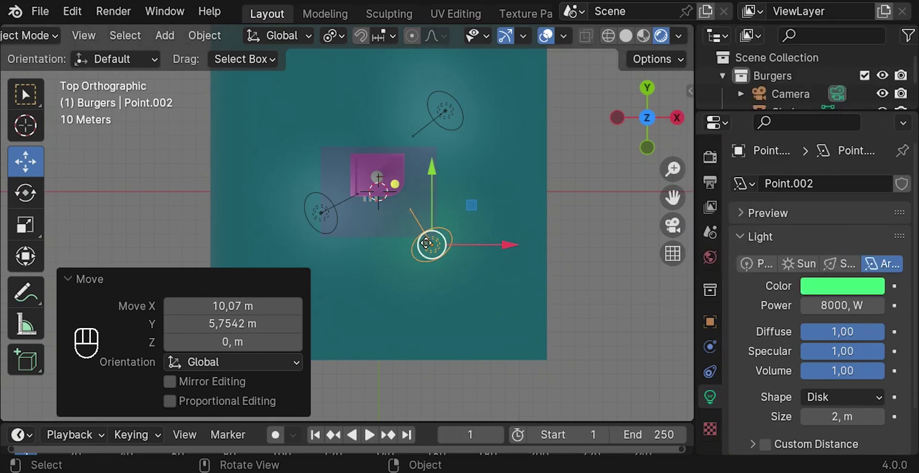
{"action": "key", "text": "KP_0"}
{"action": "scroll", "coordinate": [444, 261], "scroll_direction": "down", "scroll_amount": 2}
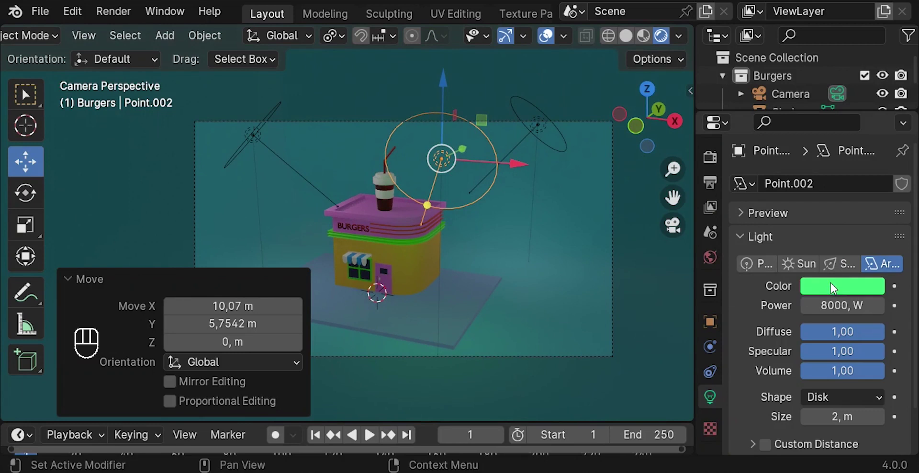
{"action": "left_click", "coordinate": [831, 287]}
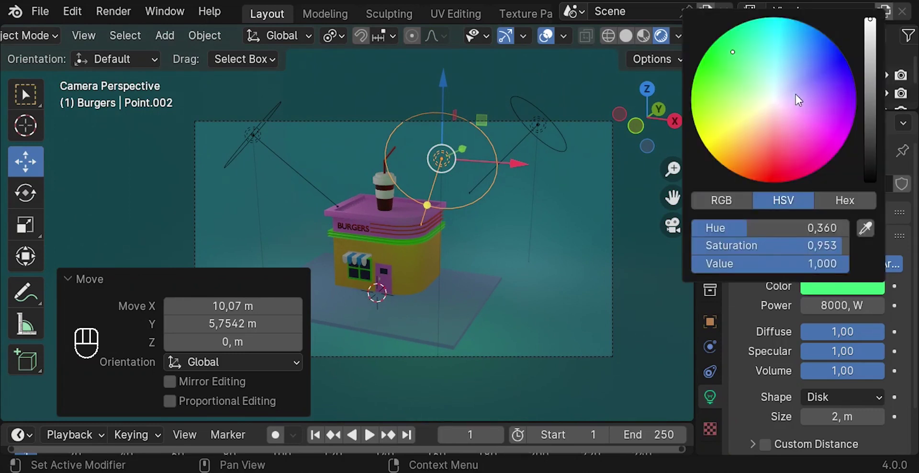
{"action": "left_click_drag", "start_coordinate": [733, 52], "coordinate": [752, 82]}
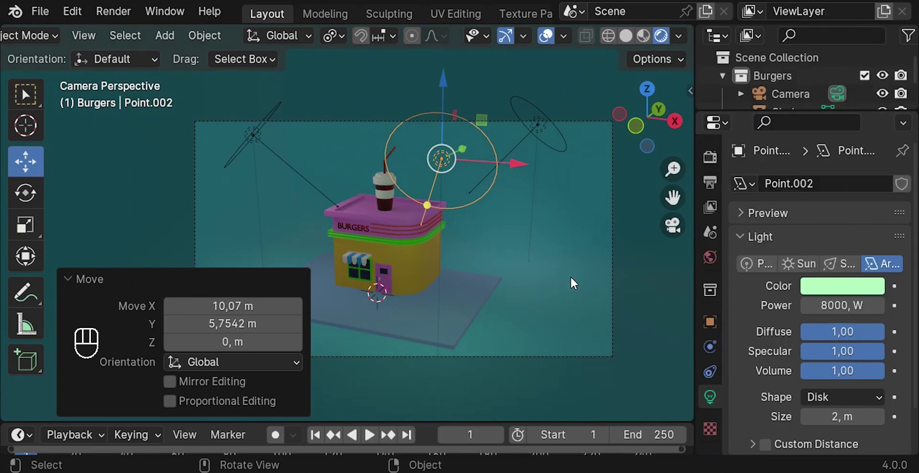
Examine the newly lit restaurant through the camera and up close around the door, walls and roof.
{"action": "left_click", "coordinate": [369, 274]}
{"action": "scroll", "coordinate": [366, 273], "scroll_direction": "up", "scroll_amount": 1}
{"action": "middle_click_drag", "start_coordinate": [378, 276], "coordinate": [429, 266], "text": "shift"}
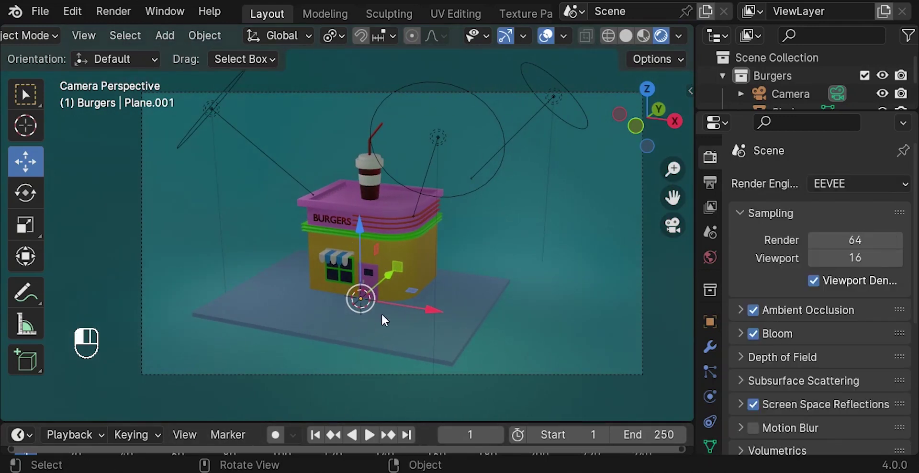
{"action": "left_click", "coordinate": [381, 312]}
{"action": "middle_click_drag", "start_coordinate": [402, 308], "coordinate": [429, 297], "text": "shift"}
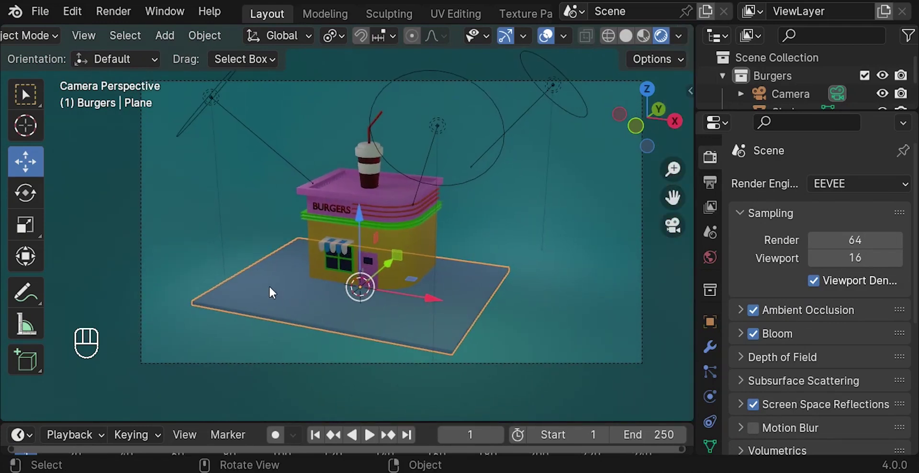
{"action": "scroll", "coordinate": [375, 283], "scroll_direction": "up", "scroll_amount": 2}
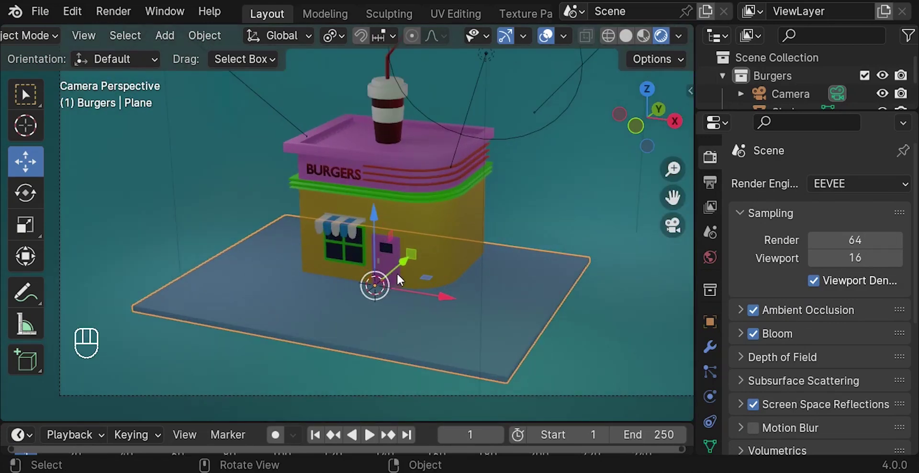
{"action": "scroll", "coordinate": [415, 245], "scroll_direction": "up", "scroll_amount": 3}
{"action": "left_click", "coordinate": [394, 272]}
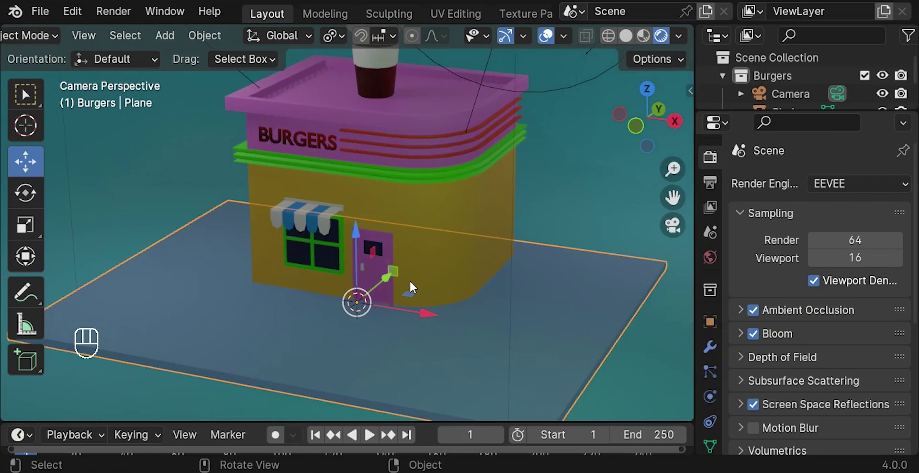
{"action": "scroll", "coordinate": [388, 270], "scroll_direction": "up", "scroll_amount": 2}
{"action": "left_click", "coordinate": [389, 270]}
{"action": "middle_click_drag", "start_coordinate": [388, 270], "coordinate": [376, 230]}
{"action": "scroll", "coordinate": [356, 257], "scroll_direction": "up", "scroll_amount": 3}
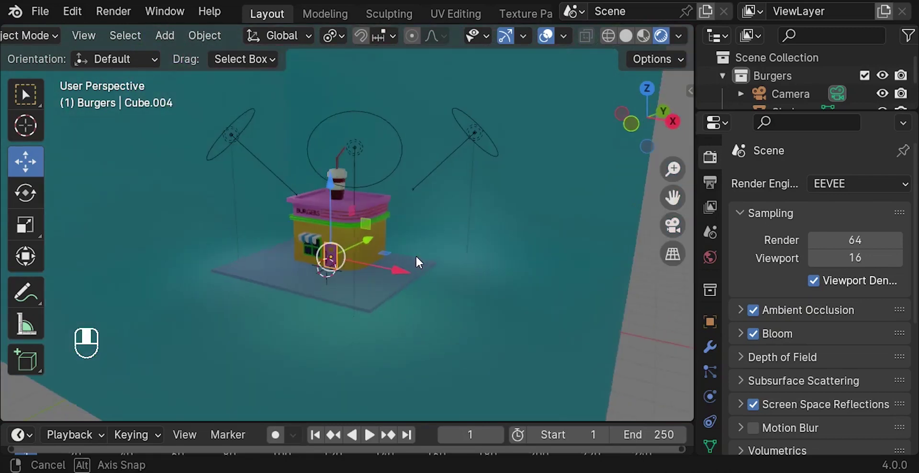
{"action": "scroll", "coordinate": [355, 253], "scroll_direction": "up", "scroll_amount": 3}
{"action": "left_click", "coordinate": [396, 246]}
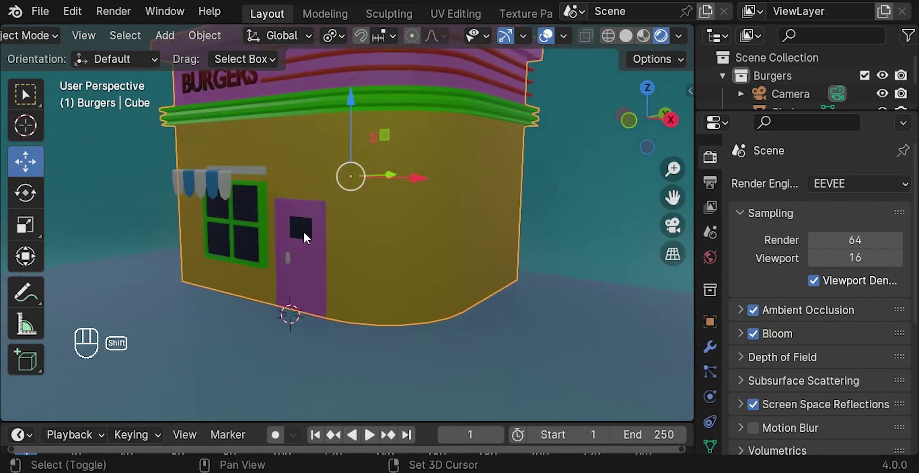
{"action": "middle_click_drag", "start_coordinate": [311, 211], "coordinate": [330, 247], "text": "shift"}
{"action": "scroll", "coordinate": [330, 246], "scroll_direction": "down", "scroll_amount": 2}
{"action": "middle_click_drag", "start_coordinate": [355, 171], "coordinate": [434, 216]}
{"action": "scroll", "coordinate": [433, 216], "scroll_direction": "up", "scroll_amount": 1}
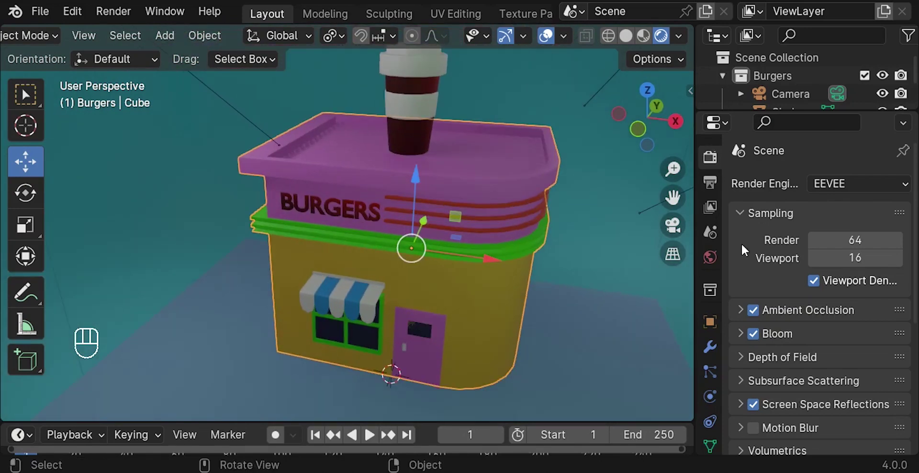
Review the EEVEE render settings, toggle Ambient Occlusion to compare the shading, and inspect the whole scene.
{"action": "left_click", "coordinate": [710, 180]}
{"action": "scroll", "coordinate": [755, 273], "scroll_direction": "down", "scroll_amount": 3}
{"action": "left_click", "coordinate": [710, 157]}
{"action": "scroll", "coordinate": [760, 261], "scroll_direction": "up", "scroll_amount": 3}
{"action": "scroll", "coordinate": [758, 273], "scroll_direction": "down", "scroll_amount": 3}
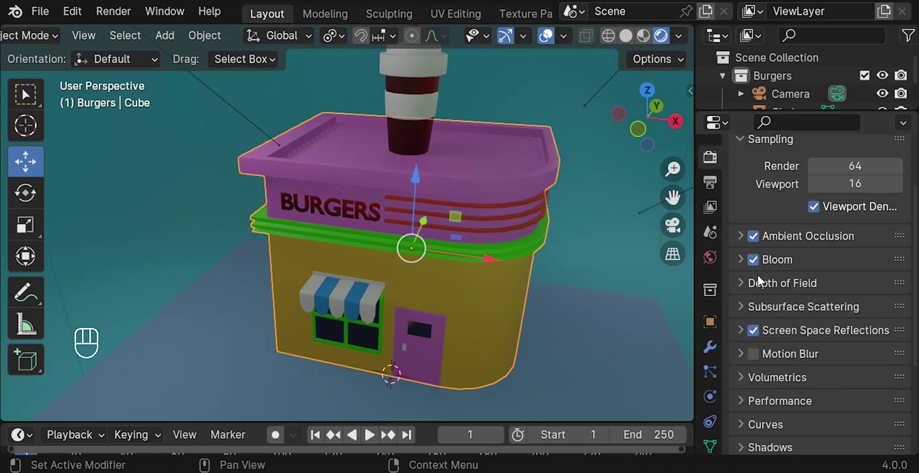
{"action": "left_click", "coordinate": [753, 236]}
{"action": "middle_click_drag", "start_coordinate": [578, 249], "coordinate": [389, 277]}
{"action": "scroll", "coordinate": [354, 302], "scroll_direction": "down", "scroll_amount": 3}
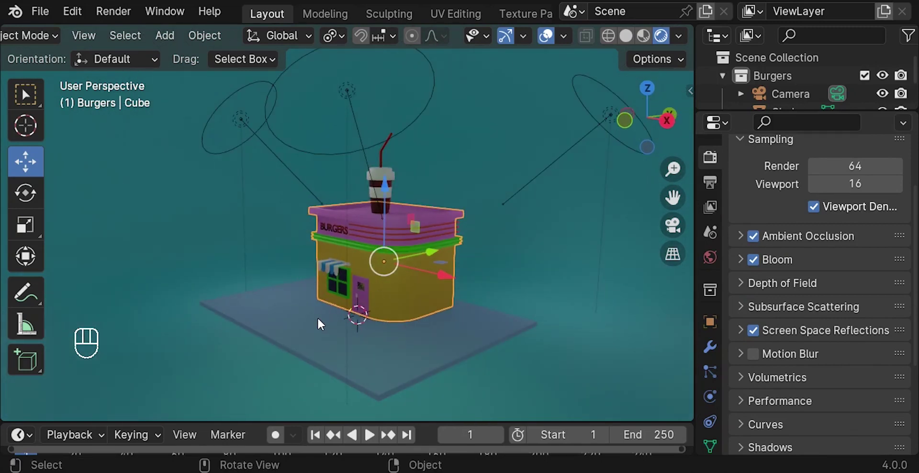
Show the scene as a wireframe from the top and place the 3D cursor in front of the building's left corner.
{"action": "key", "text": "KP_5"}
{"action": "key", "text": "KP_7"}
{"action": "key", "text": "z"}
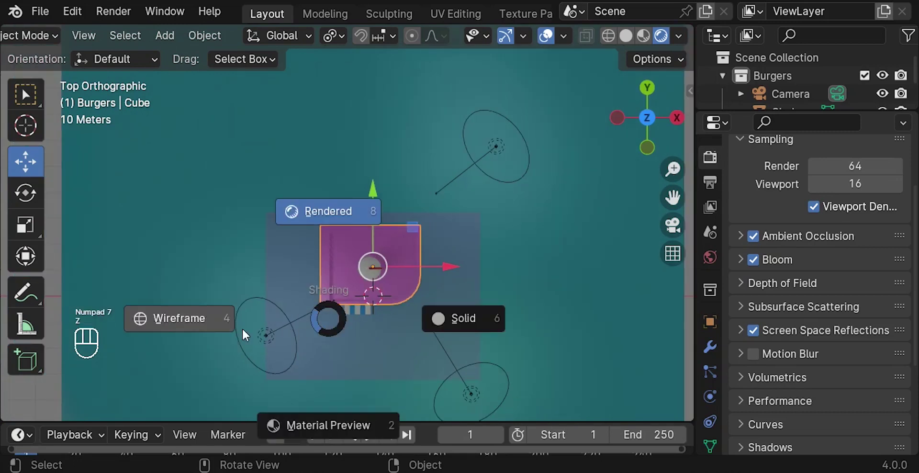
{"action": "left_click", "coordinate": [242, 328]}
{"action": "left_click", "coordinate": [27, 128]}
{"action": "left_click", "coordinate": [318, 338]}
Add a mesh circle with 8 vertices and a 0.5 m radius at the 3D cursor.
{"action": "key", "text": "shift+a"}
{"action": "mouse_move", "coordinate": [312, 78]}
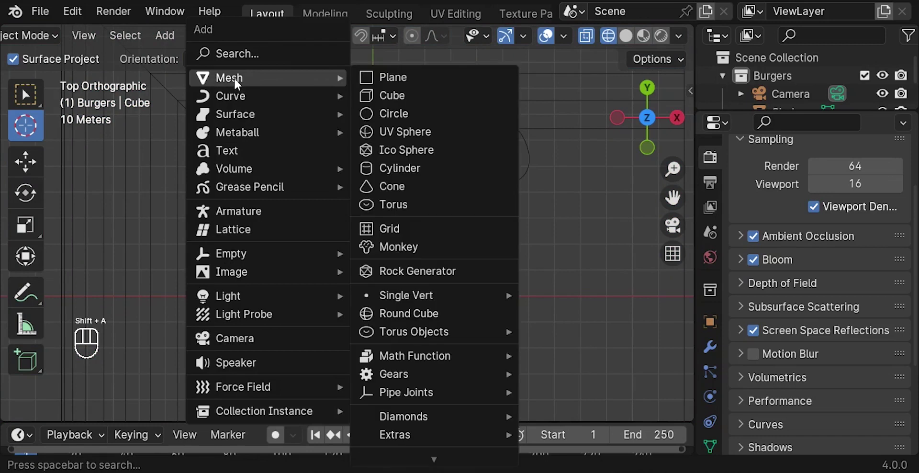
{"action": "left_click", "coordinate": [409, 116]}
{"action": "scroll", "coordinate": [345, 344], "scroll_direction": "up", "scroll_amount": 2}
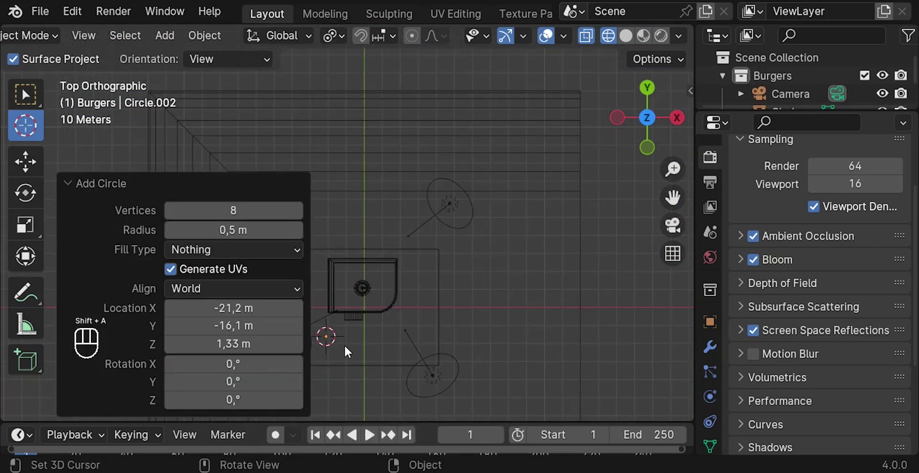
Scale the new circle up about 2.8 times, enlarge it slightly more in solid shading, and open its mesh for editing.
{"action": "key", "text": "s"}
{"action": "left_click", "coordinate": [372, 390]}
{"action": "mouse_move", "coordinate": [368, 379]}
{"action": "middle_mouse_down"}
{"action": "mouse_move", "coordinate": [357, 337]}
{"action": "mouse_move", "coordinate": [374, 216]}
{"action": "mouse_move", "coordinate": [422, 280]}
{"action": "middle_mouse_up"}
{"action": "key", "text": "z"}
{"action": "left_click", "coordinate": [548, 296]}
{"action": "scroll", "coordinate": [366, 260], "scroll_direction": "up", "scroll_amount": 5}
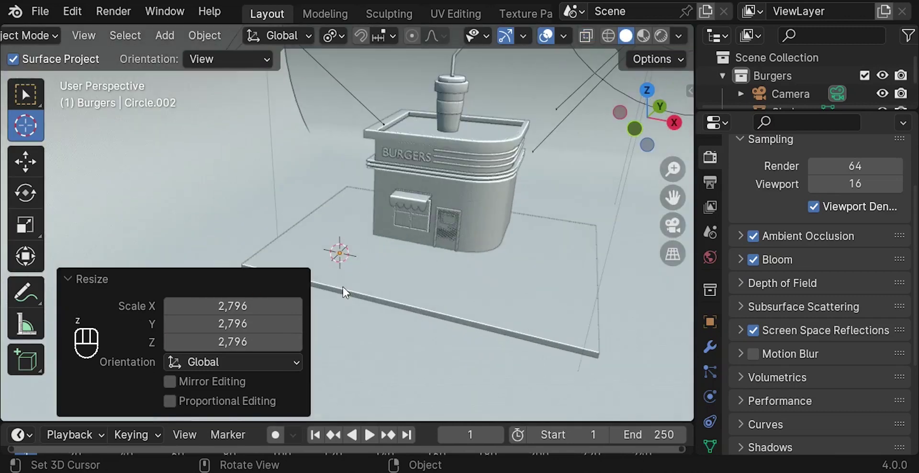
{"action": "key", "text": "s"}
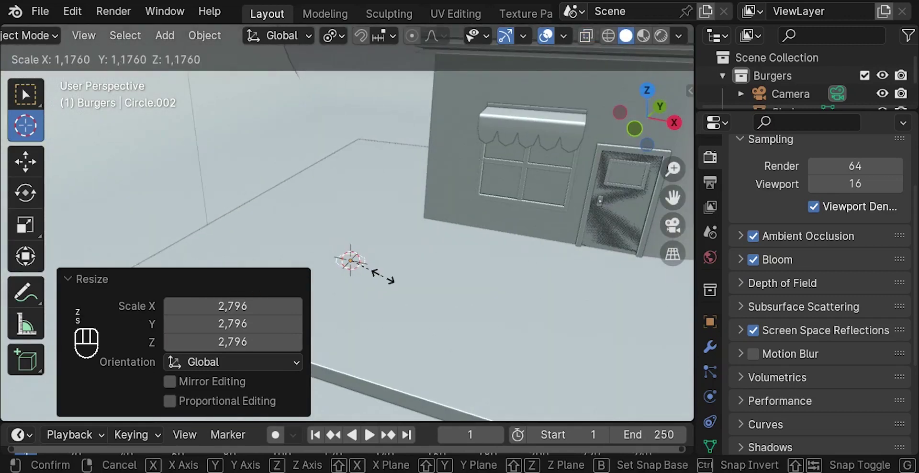
{"action": "left_click", "coordinate": [383, 276]}
{"action": "key", "text": "Tab"}
{"action": "middle_click_drag", "start_coordinate": [379, 273], "coordinate": [342, 254]}
{"action": "key", "text": "e"}
{"action": "key", "text": "z"}
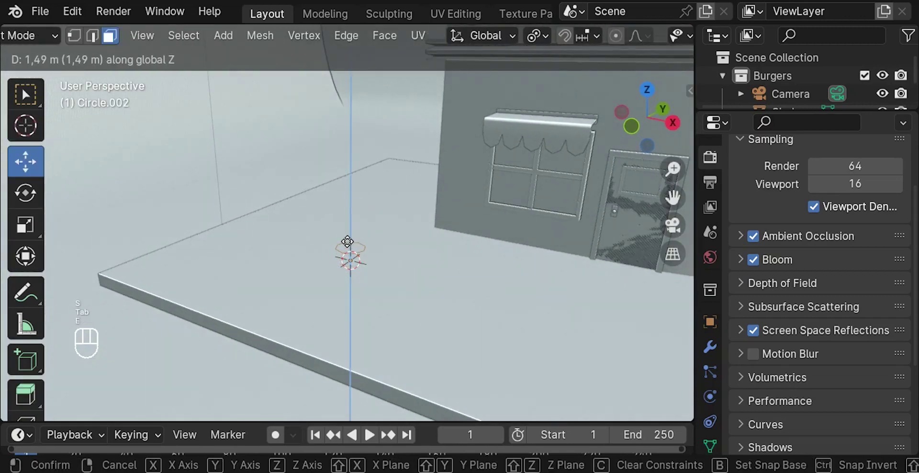
{"action": "right_click", "coordinate": [348, 242]}
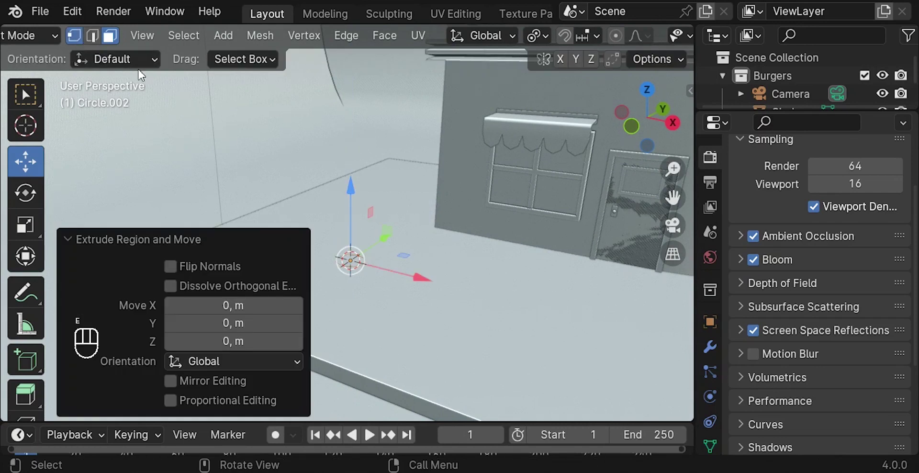
In vertex selection mode, extrude the circle up about 2.8 m along Z to form the lamp post's base.
{"action": "left_click", "coordinate": [75, 36]}
{"action": "scroll", "coordinate": [367, 285], "scroll_direction": "up", "scroll_amount": 1}
{"action": "middle_click_drag", "start_coordinate": [367, 287], "coordinate": [362, 285]}
{"action": "key", "text": "e"}
{"action": "key", "text": "z"}
{"action": "key", "text": "z"}
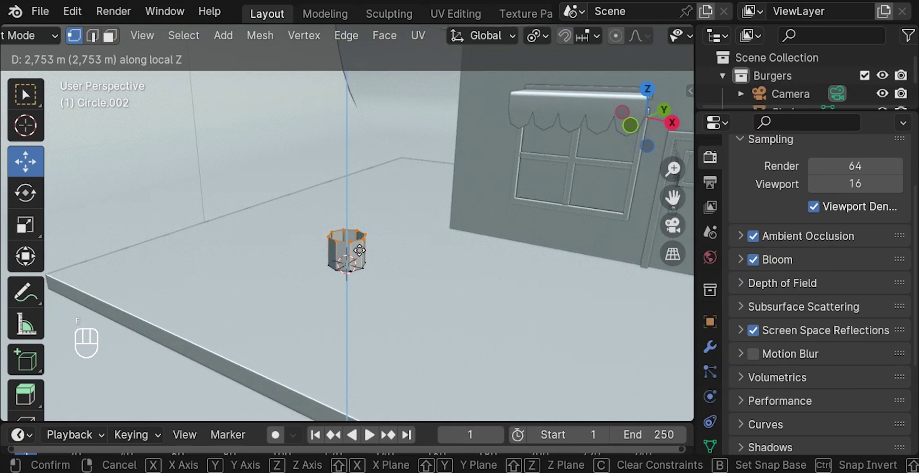
{"action": "left_click", "coordinate": [360, 249]}
Extrude a tapered section above the base, scaling its ring to 0.785, raising it about 1.9 m and scaling it to 0.795.
{"action": "middle_click_drag", "start_coordinate": [360, 250], "coordinate": [412, 247]}
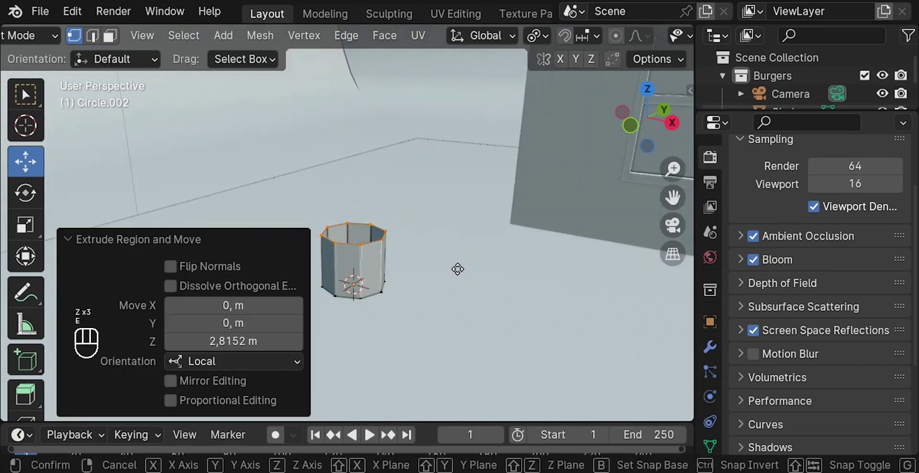
{"action": "key", "text": "s"}
{"action": "left_click", "coordinate": [416, 266]}
{"action": "key", "text": "s"}
{"action": "left_click", "coordinate": [417, 254]}
{"action": "key", "text": "g"}
{"action": "key", "text": "z"}
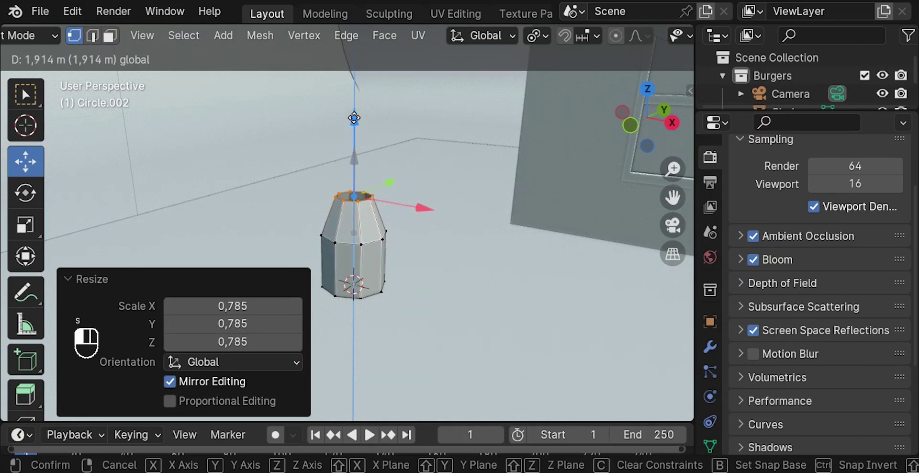
{"action": "left_click", "coordinate": [359, 125]}
{"action": "key", "text": "s"}
{"action": "left_click", "coordinate": [448, 217]}
Extrude the narrow top ring up about 12.45 m along local Z to form the lamp post's shaft.
{"action": "scroll", "coordinate": [417, 247], "scroll_direction": "down", "scroll_amount": 3}
{"action": "middle_click_drag", "start_coordinate": [417, 248], "coordinate": [424, 254], "text": "shift"}
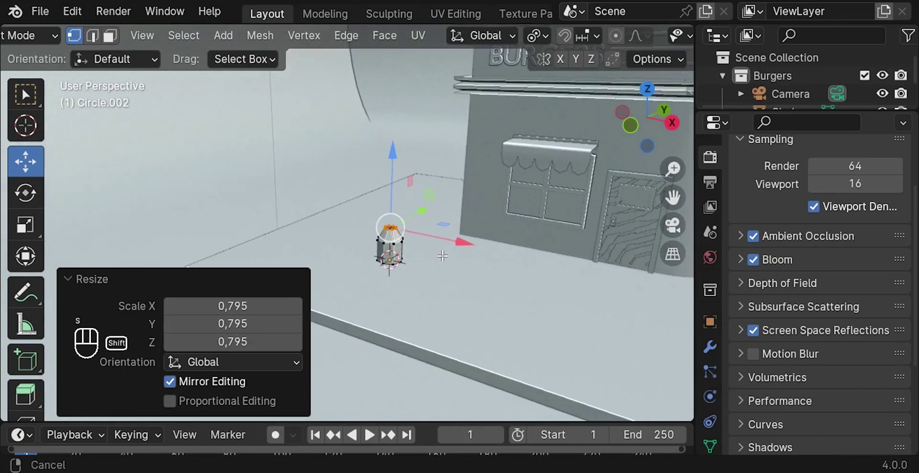
{"action": "key", "text": "e"}
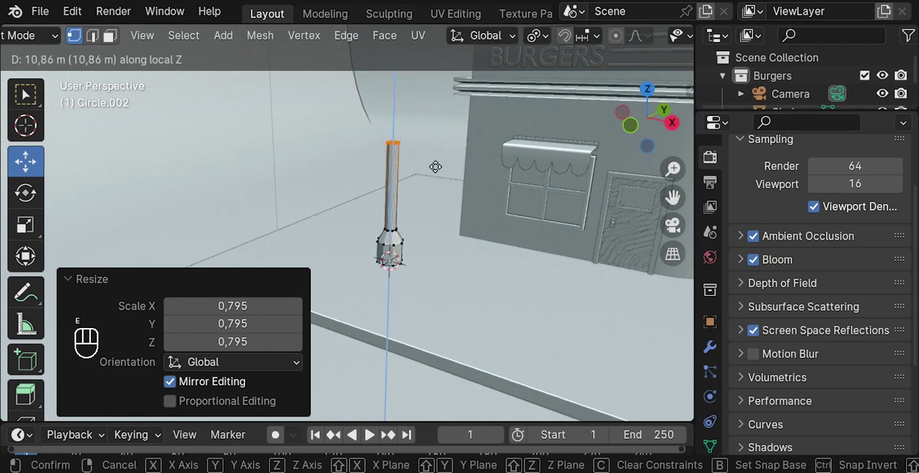
{"action": "left_click", "coordinate": [435, 157]}
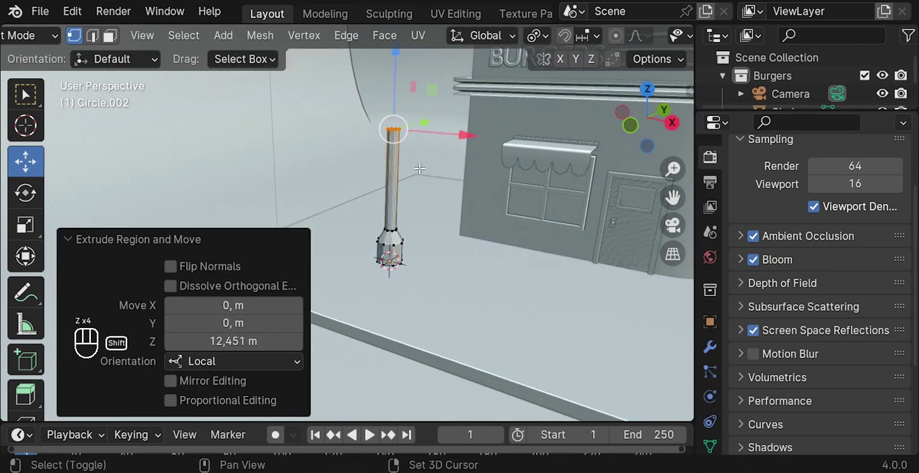
Extrude the shaft's top ring into a flared section, widening it, raising it about 2.59 m and scaling it by 1.669.
{"action": "middle_click_drag", "start_coordinate": [417, 190], "coordinate": [417, 245], "text": "shift"}
{"action": "key", "text": "e"}
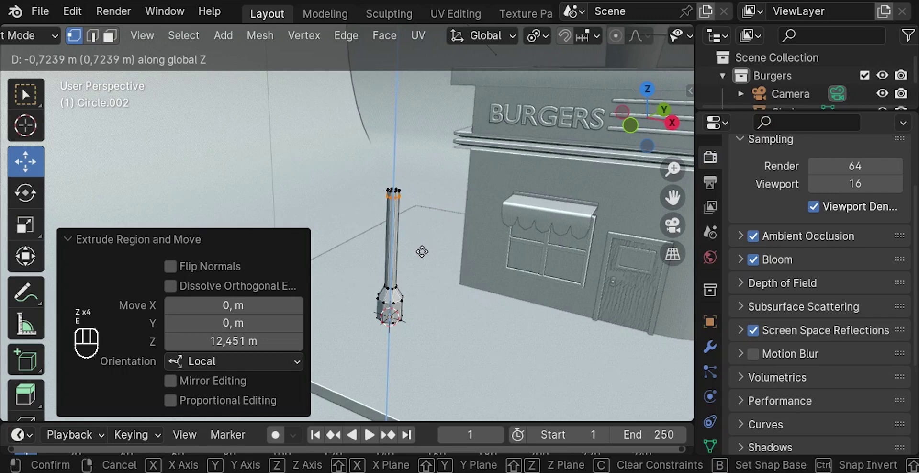
{"action": "right_click", "coordinate": [422, 251]}
{"action": "key", "text": "s"}
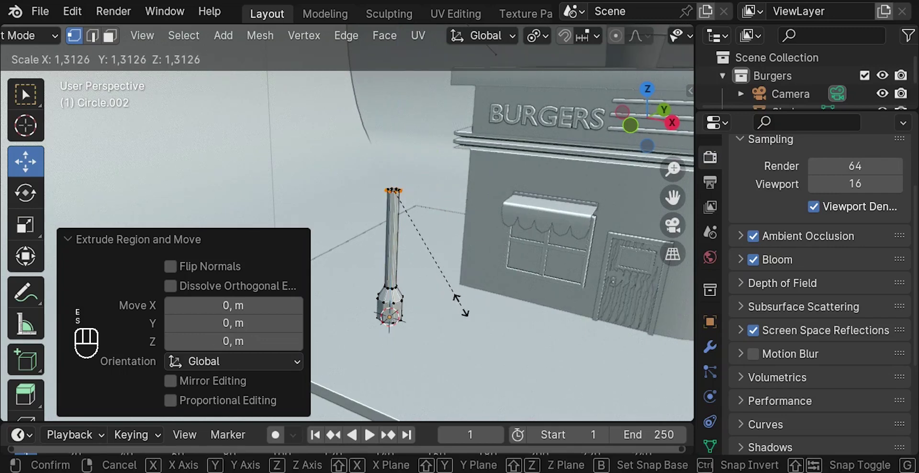
{"action": "left_click", "coordinate": [462, 305]}
{"action": "left_click_drag", "start_coordinate": [398, 128], "coordinate": [399, 95]}
{"action": "key", "text": "s"}
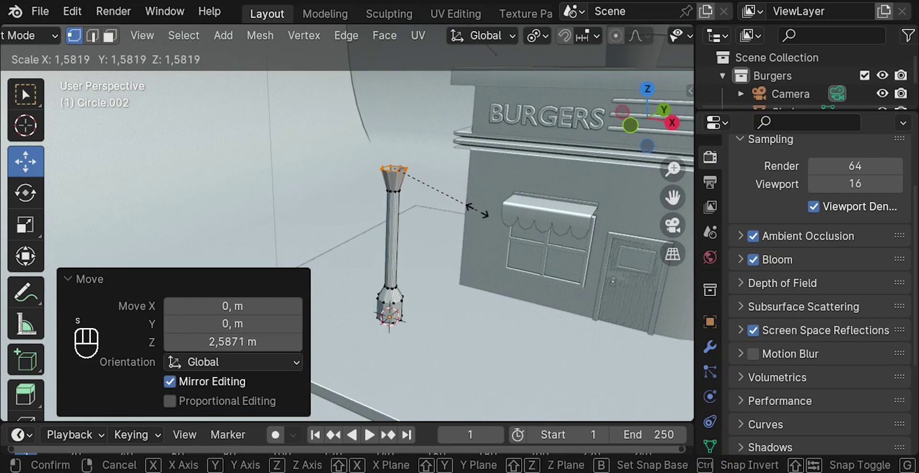
{"action": "left_click", "coordinate": [481, 214]}
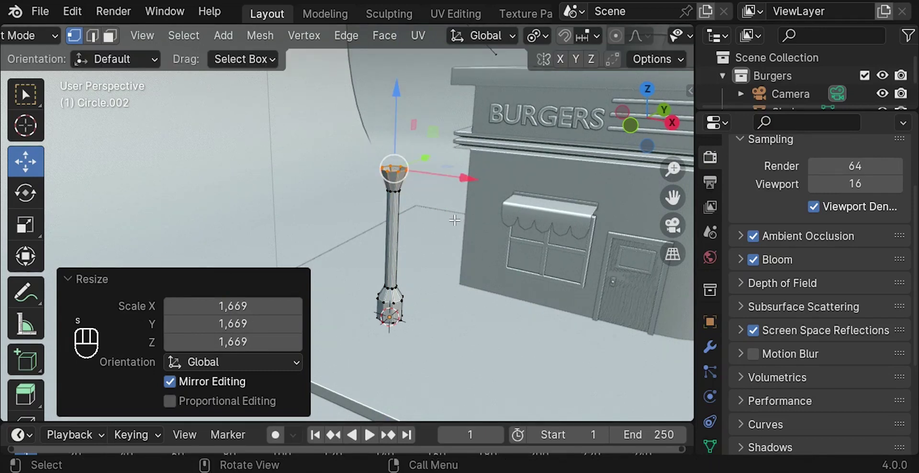
Extrude the flared ring up about 4.14 m for the lamp head, and extrude its top edge inward at scale 0.564.
{"action": "key", "text": "e"}
{"action": "left_click", "coordinate": [460, 191]}
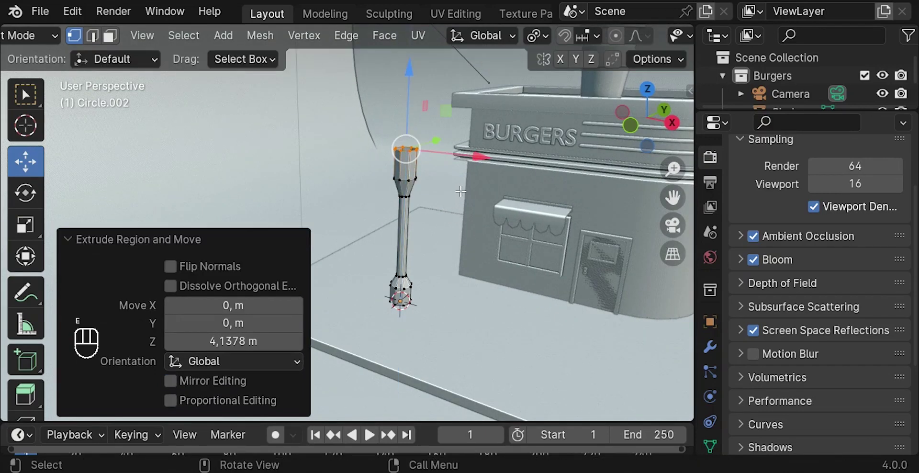
{"action": "scroll", "coordinate": [394, 102], "scroll_direction": "up", "scroll_amount": 5}
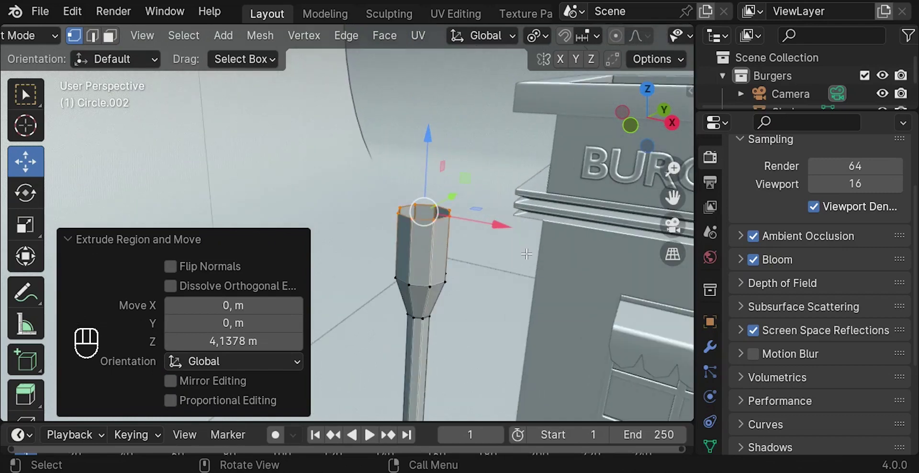
{"action": "key", "text": "s"}
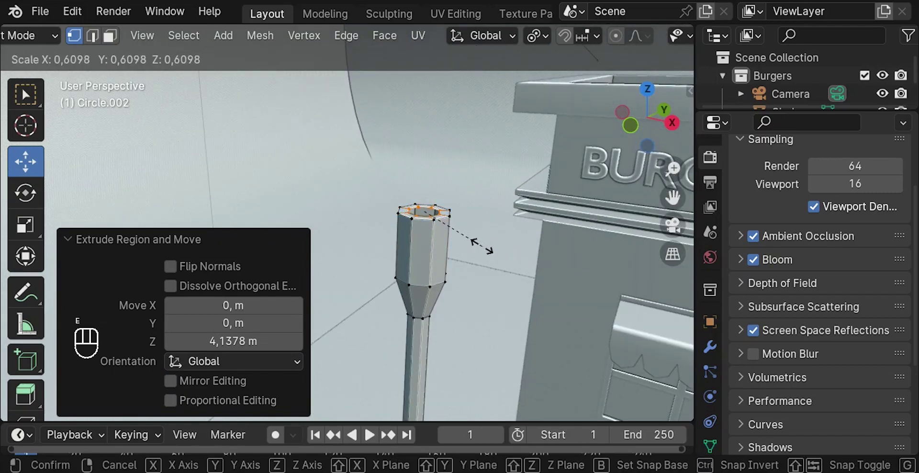
{"action": "left_click", "coordinate": [476, 247]}
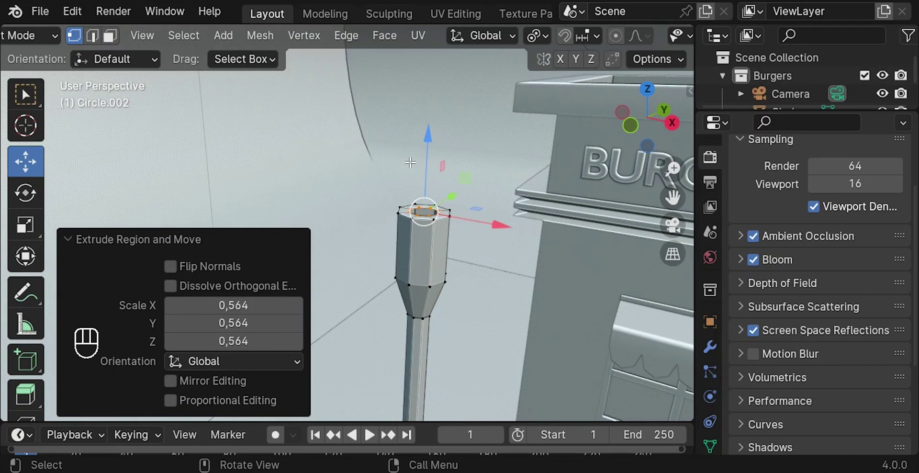
Raise the inner top ring about 0.2 m, extrude it up about 0.5 m and close it with a face as a cap.
{"action": "scroll", "coordinate": [410, 163], "scroll_direction": "up", "scroll_amount": 1}
{"action": "left_click_drag", "start_coordinate": [431, 158], "coordinate": [428, 146]}
{"action": "key", "text": "e"}
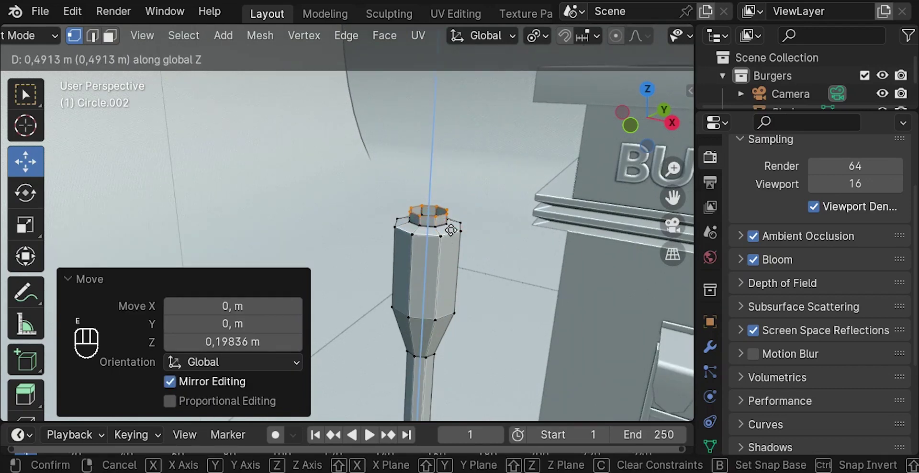
{"action": "left_click", "coordinate": [451, 230]}
{"action": "key", "text": "f"}
Examine the capped lamp head up close and the whole lamp post in object mode.
{"action": "scroll", "coordinate": [436, 223], "scroll_direction": "up", "scroll_amount": 3}
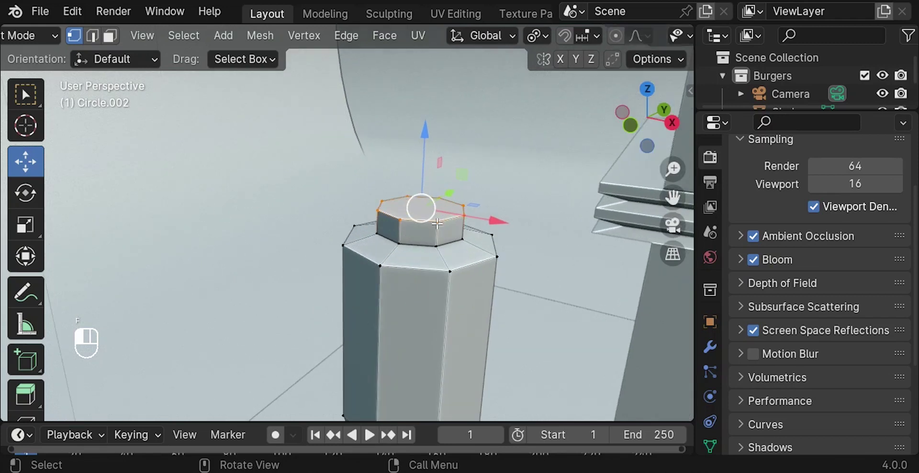
{"action": "left_click", "coordinate": [437, 223]}
{"action": "left_click", "coordinate": [437, 230], "text": "alt"}
{"action": "scroll", "coordinate": [436, 229], "scroll_direction": "down", "scroll_amount": 6}
{"action": "middle_click_drag", "start_coordinate": [436, 230], "coordinate": [397, 220]}
{"action": "middle_click_drag", "start_coordinate": [454, 290], "coordinate": [377, 151], "text": "shift"}
{"action": "scroll", "coordinate": [391, 197], "scroll_direction": "down", "scroll_amount": 5}
{"action": "key", "text": "Tab"}
{"action": "scroll", "coordinate": [392, 173], "scroll_direction": "up", "scroll_amount": 2}
{"action": "key", "text": "Tab"}
Add two horizontal loop cuts around the lamp head and spread them apart by scaling 2.313 along Z.
{"action": "scroll", "coordinate": [392, 172], "scroll_direction": "up", "scroll_amount": 3}
{"action": "scroll", "coordinate": [377, 151], "scroll_direction": "up", "scroll_amount": 2}
{"action": "key", "text": "ctrl+r"}
{"action": "scroll", "coordinate": [397, 163], "scroll_direction": "up", "scroll_amount": 1}
{"action": "left_click", "coordinate": [396, 183]}
{"action": "key", "text": "s"}
{"action": "key", "text": "z"}
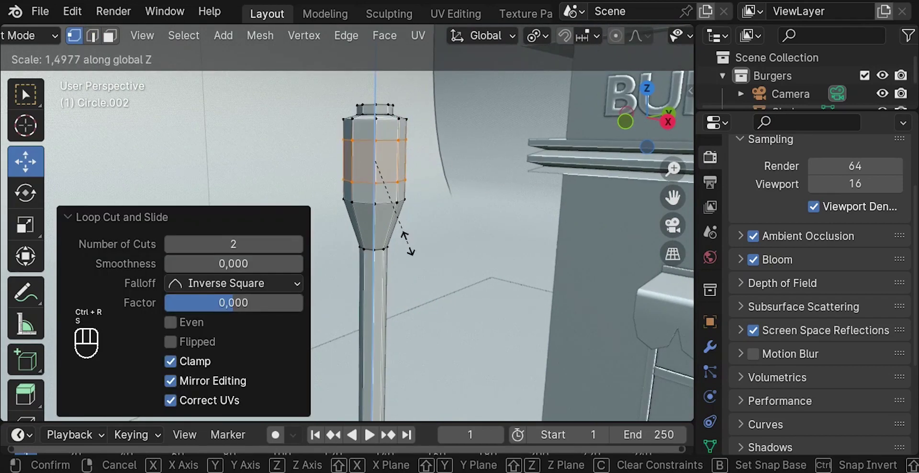
{"action": "left_click", "coordinate": [417, 291]}
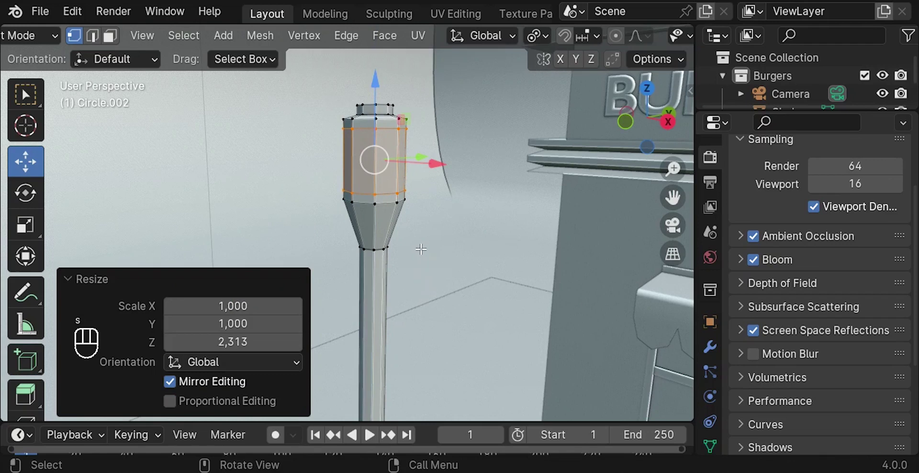
{"action": "key", "text": "ctrl+b"}
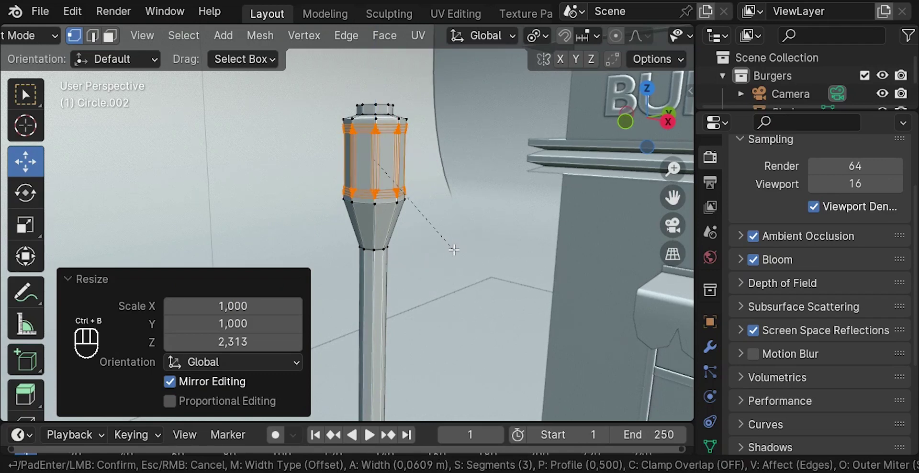
{"action": "scroll", "coordinate": [454, 249], "scroll_direction": "down", "scroll_amount": 3}
{"action": "right_click", "coordinate": [454, 248]}
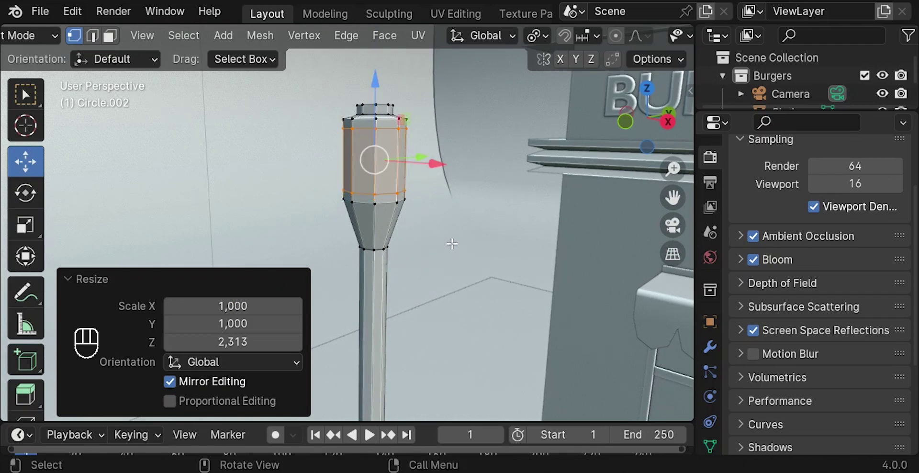
Extrude the lamp head's middle faces in place, snap the 3D cursor to them and scale them to 0.946.
{"action": "scroll", "coordinate": [408, 171], "scroll_direction": "up", "scroll_amount": 2}
{"action": "key", "text": "e"}
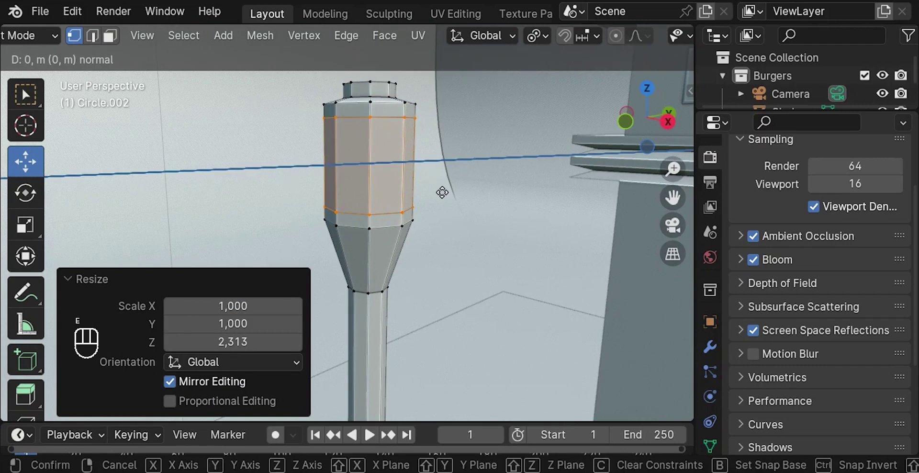
{"action": "right_click", "coordinate": [442, 193]}
{"action": "key", "text": "shift+s"}
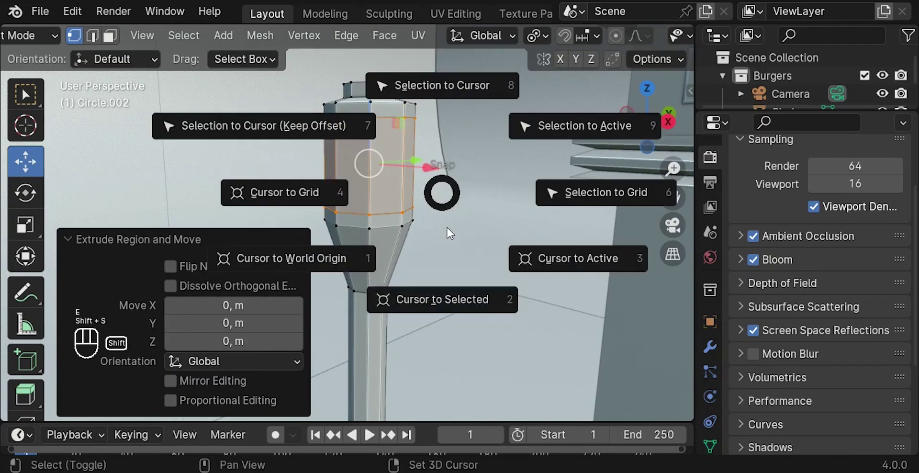
{"action": "left_click", "coordinate": [471, 302]}
{"action": "key", "text": "s"}
{"action": "left_click", "coordinate": [495, 223]}
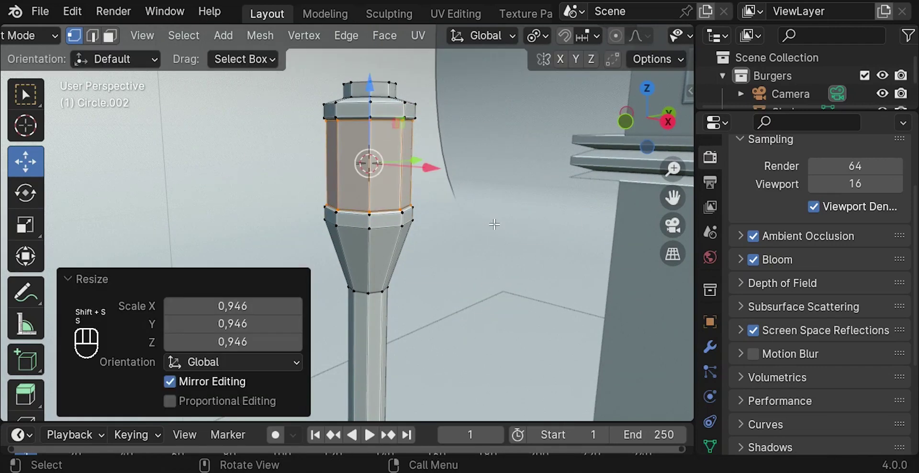
Create a material named "light" for the lamp head's recessed faces and give it a pale beige base color.
{"action": "scroll", "coordinate": [417, 218], "scroll_direction": "down", "scroll_amount": 5}
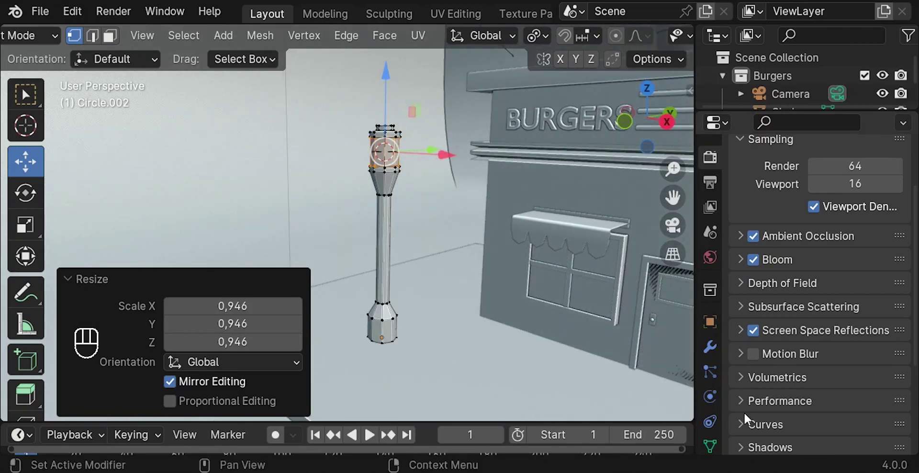
{"action": "scroll", "coordinate": [710, 409], "scroll_direction": "down", "scroll_amount": 2}
{"action": "left_click", "coordinate": [710, 425]}
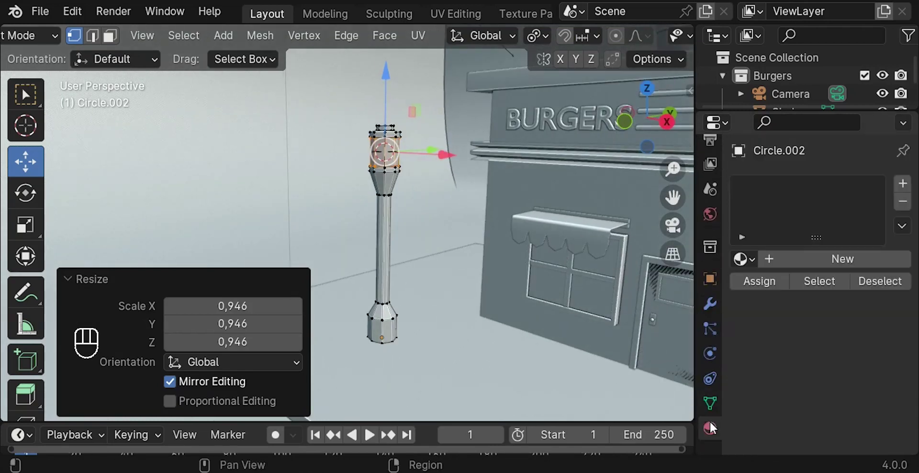
{"action": "left_click", "coordinate": [806, 258]}
{"action": "left_click", "coordinate": [807, 258]}
{"action": "key", "text": "ctrl+a"}
{"action": "type", "text": "li"}
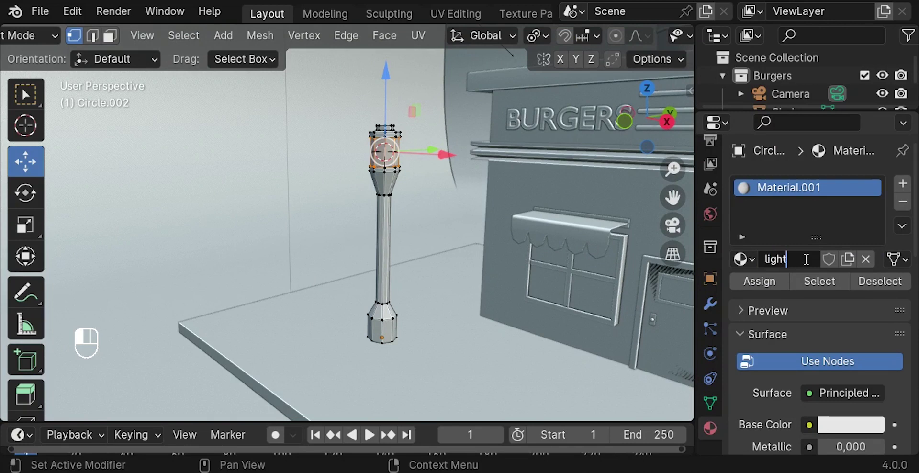
{"action": "key", "text": "Return"}
{"action": "left_click", "coordinate": [845, 428]}
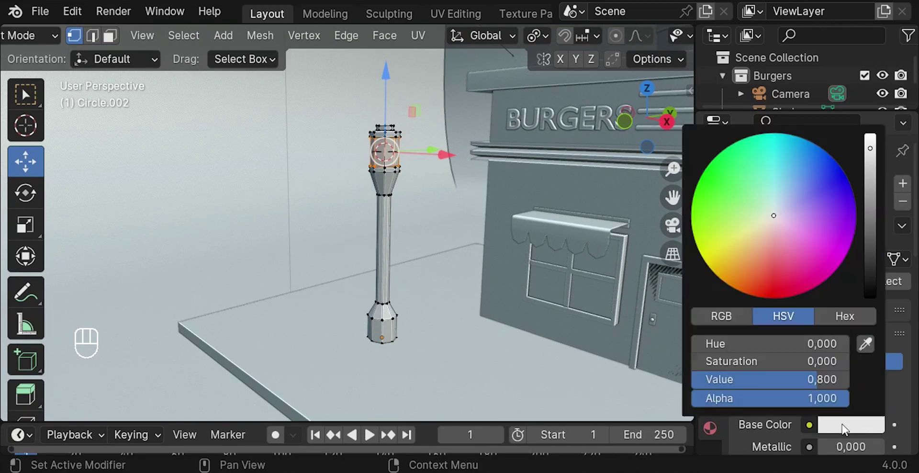
{"action": "left_click_drag", "start_coordinate": [773, 215], "coordinate": [764, 228]}
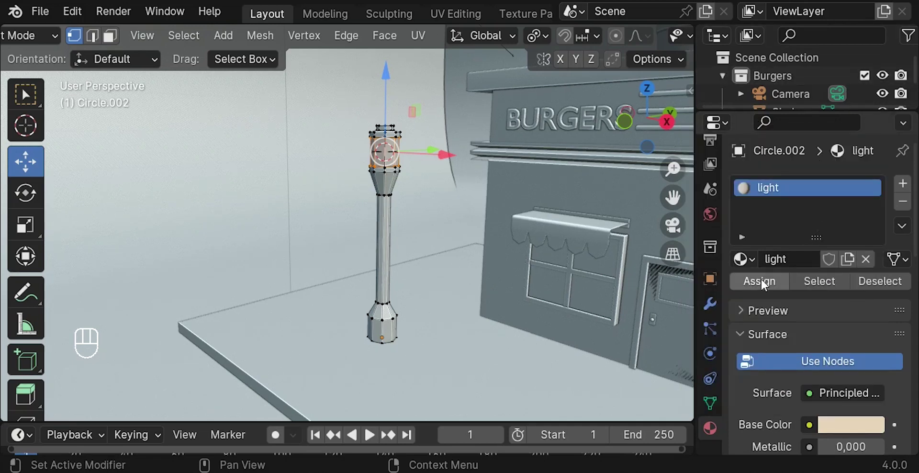
Add a second material slot with a new material named "blck" and darken its base color to near black.
{"action": "left_click", "coordinate": [902, 184]}
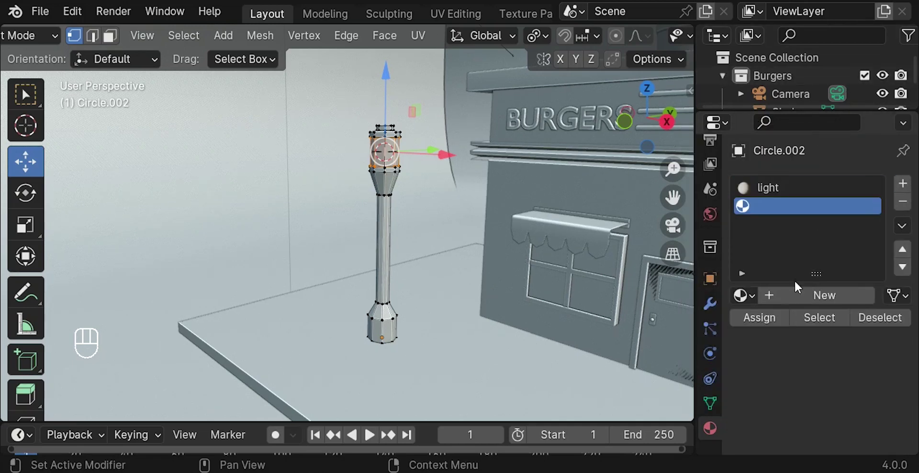
{"action": "left_click", "coordinate": [793, 298]}
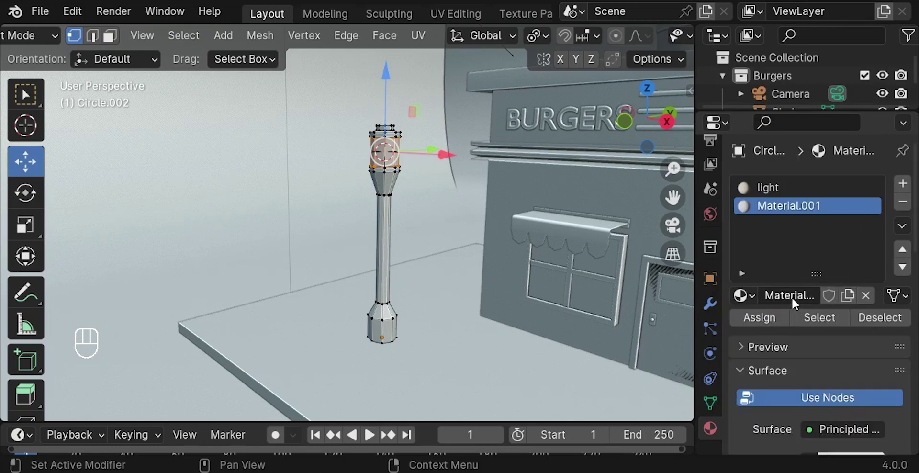
{"action": "type", "text": "bl"}
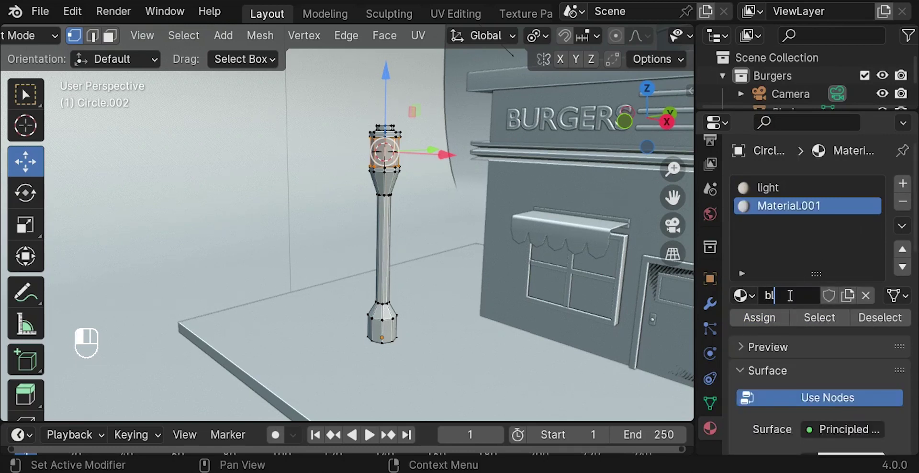
{"action": "type", "text": "ck"}
{"action": "key", "text": "Return"}
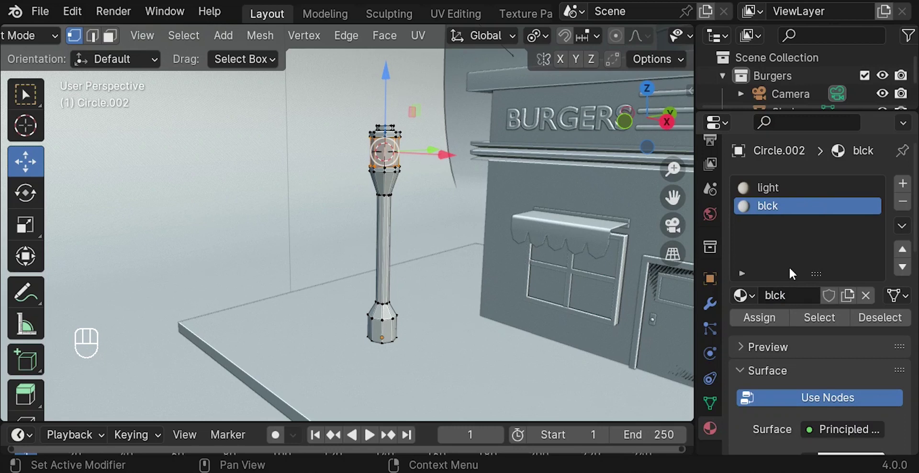
{"action": "scroll", "coordinate": [800, 335], "scroll_direction": "down", "scroll_amount": 4}
{"action": "left_click", "coordinate": [829, 387]}
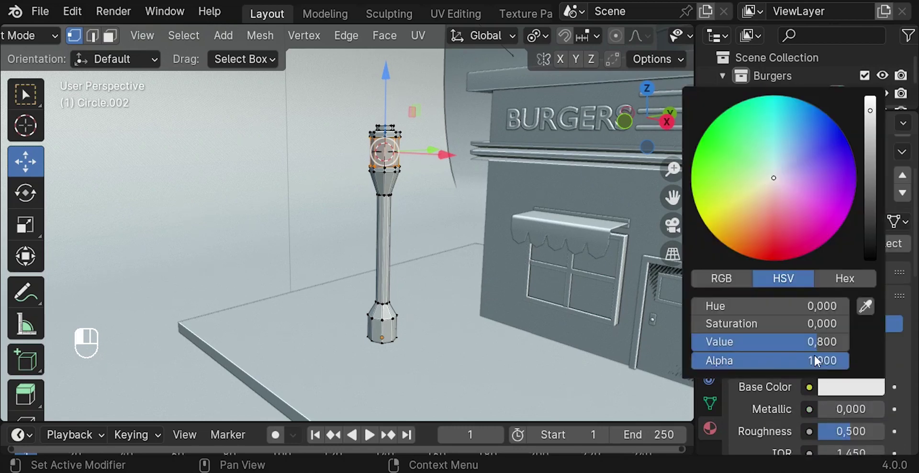
{"action": "left_click_drag", "start_coordinate": [869, 207], "coordinate": [867, 249]}
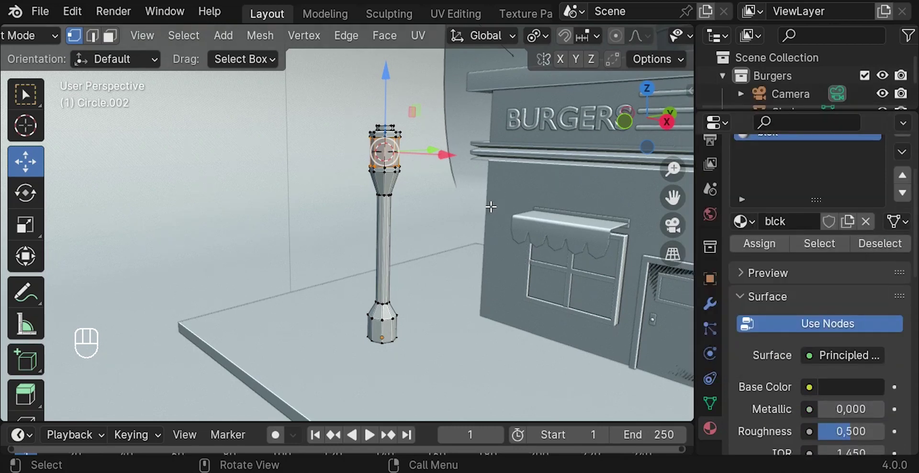
Invert the selection to assign "blck" to the lamp's other faces, and assign "light" to the head's recessed faces.
{"action": "scroll", "coordinate": [794, 220], "scroll_direction": "up", "scroll_amount": 4}
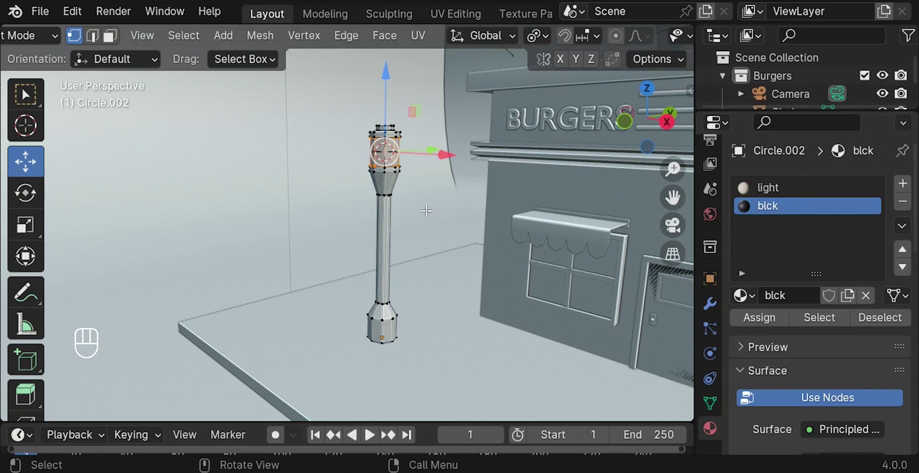
{"action": "key", "text": "ctrl+i"}
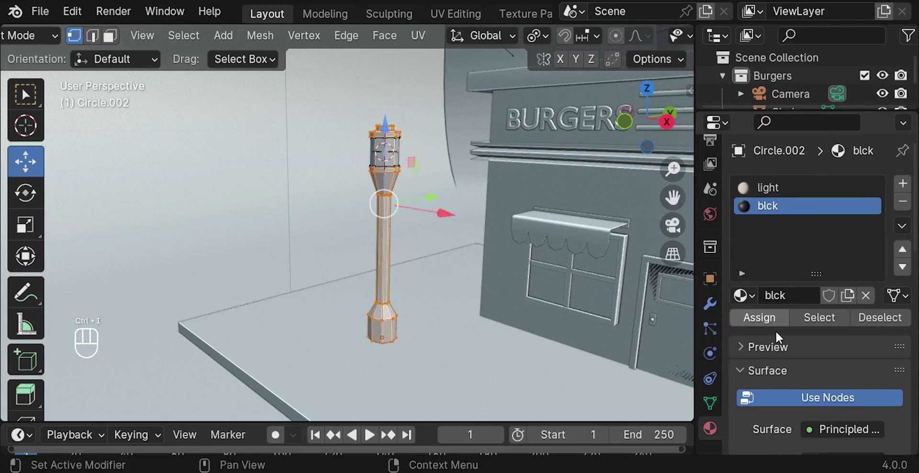
{"action": "left_click", "coordinate": [768, 317]}
{"action": "key", "text": "ctrl+i"}
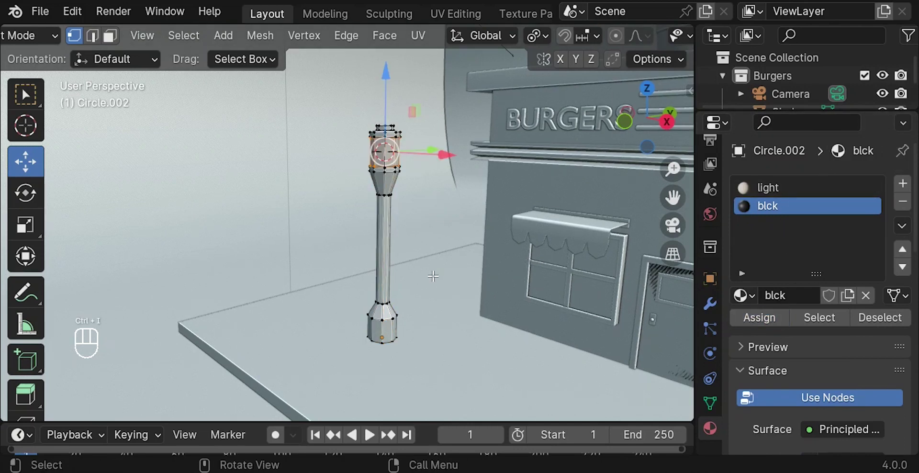
{"action": "left_click", "coordinate": [751, 189]}
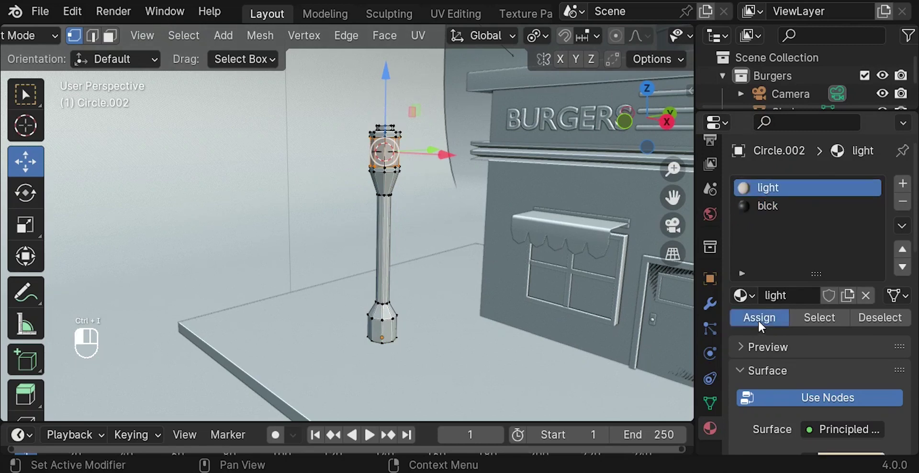
{"action": "left_click", "coordinate": [759, 318]}
Set the "light" material's emission strength to 1.
{"action": "scroll", "coordinate": [800, 316], "scroll_direction": "down", "scroll_amount": 12}
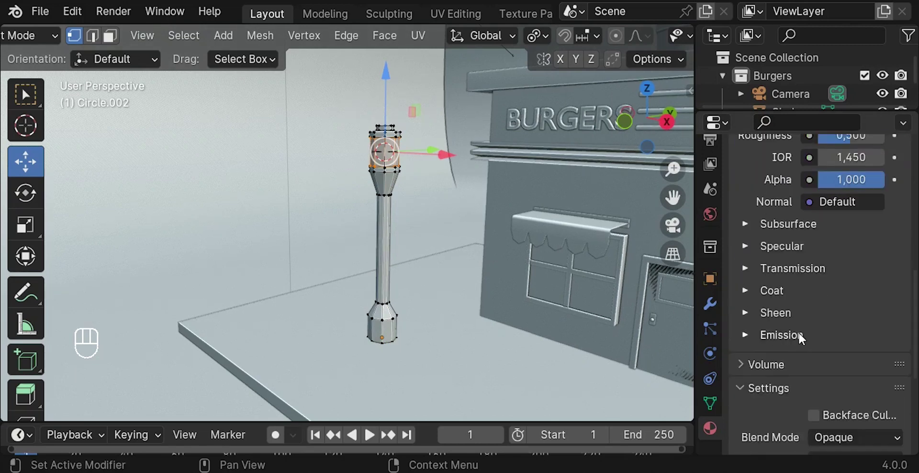
{"action": "scroll", "coordinate": [799, 335], "scroll_direction": "down", "scroll_amount": 3}
{"action": "left_click", "coordinate": [785, 298]}
{"action": "double_click", "coordinate": [843, 342]}
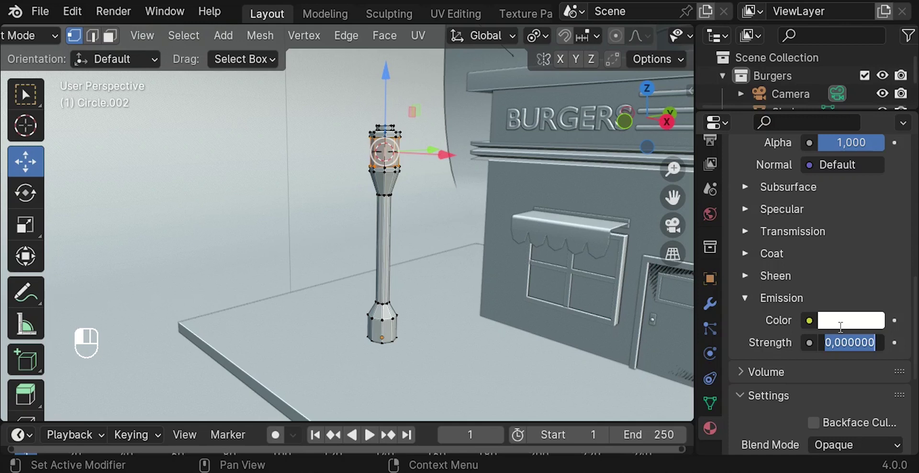
{"action": "type", "text": "1"}
{"action": "key", "text": "Return"}
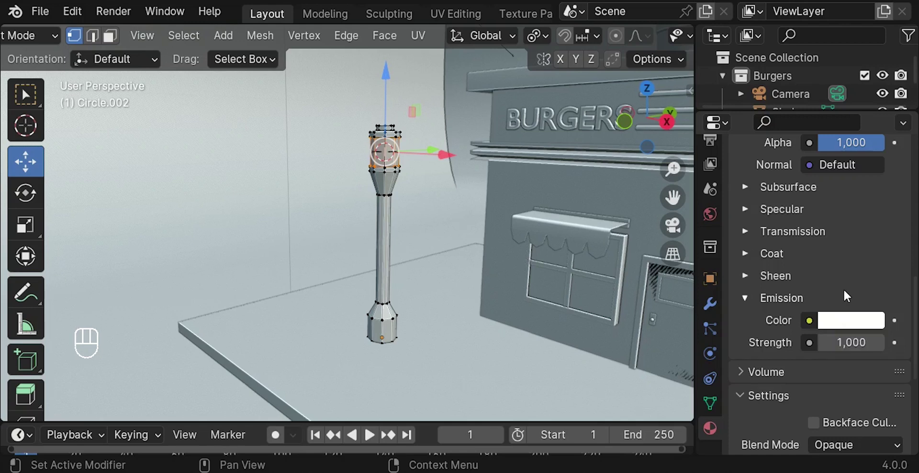
Return to object mode and shade the street lamp smooth with auto smooth at 30°.
{"action": "key", "text": "Tab"}
{"action": "middle_click_drag", "start_coordinate": [430, 162], "coordinate": [345, 203]}
{"action": "scroll", "coordinate": [352, 208], "scroll_direction": "down", "scroll_amount": 2}
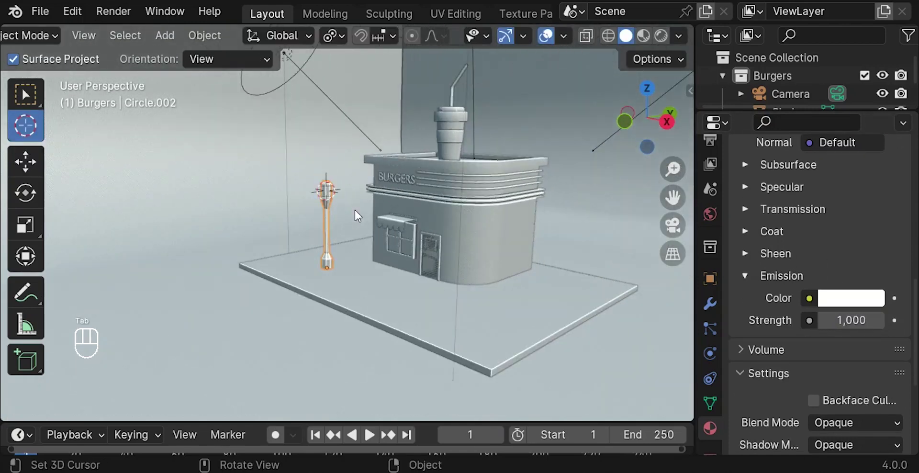
{"action": "scroll", "coordinate": [331, 200], "scroll_direction": "up", "scroll_amount": 4}
{"action": "right_click", "coordinate": [341, 203]}
{"action": "left_click", "coordinate": [330, 167]}
{"action": "middle_click_drag", "start_coordinate": [344, 206], "coordinate": [558, 119]}
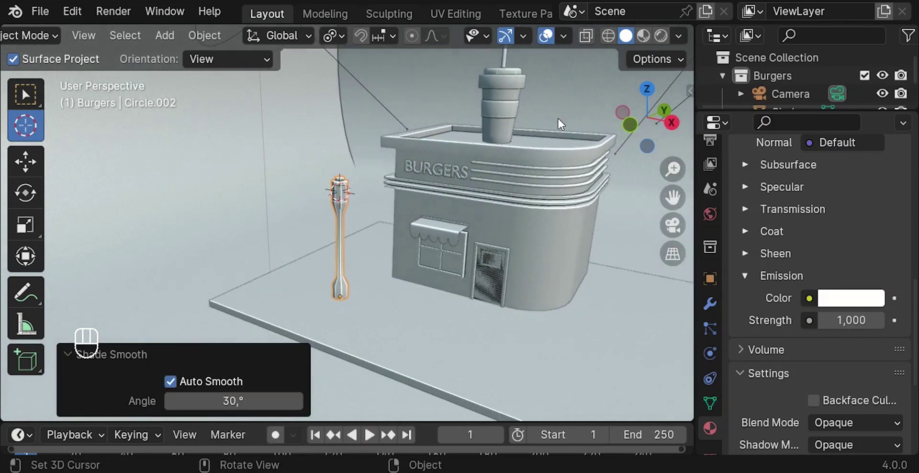
Show the scene in material preview shading and place the 3D cursor near the street lamp's base.
{"action": "left_click", "coordinate": [641, 38]}
{"action": "scroll", "coordinate": [380, 286], "scroll_direction": "down", "scroll_amount": 1}
{"action": "left_click", "coordinate": [381, 287]}
{"action": "scroll", "coordinate": [389, 290], "scroll_direction": "down", "scroll_amount": 2}
{"action": "middle_click_drag", "start_coordinate": [397, 292], "coordinate": [316, 280]}
{"action": "scroll", "coordinate": [411, 287], "scroll_direction": "up", "scroll_amount": 1}
{"action": "left_click", "coordinate": [225, 281]}
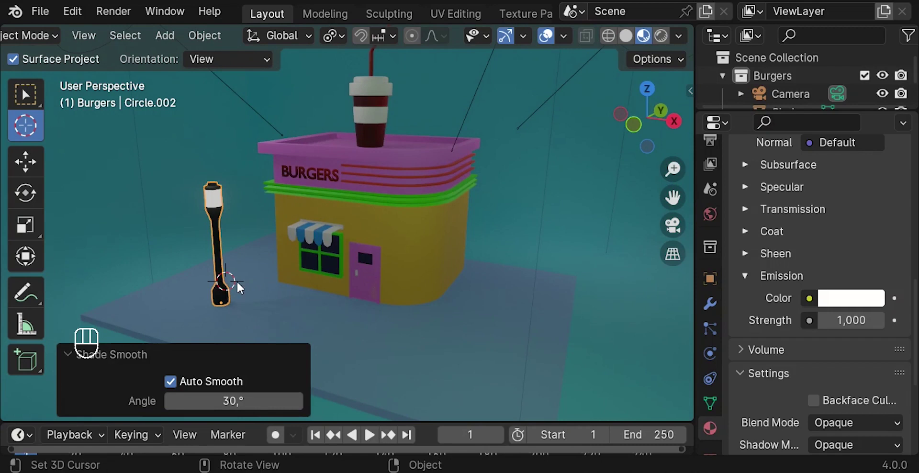
Check the scene's render settings for the bloom option.
{"action": "scroll", "coordinate": [712, 151], "scroll_direction": "up", "scroll_amount": 3}
{"action": "left_click", "coordinate": [706, 173]}
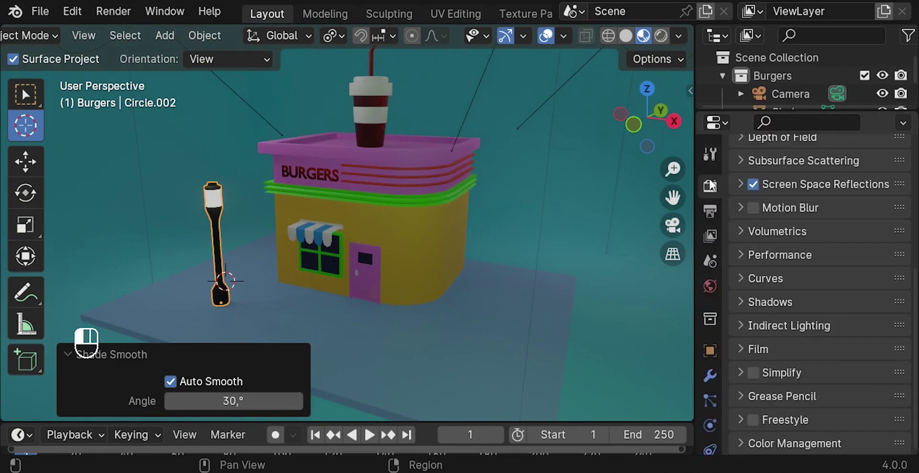
{"action": "scroll", "coordinate": [748, 194], "scroll_direction": "up", "scroll_amount": 8}
{"action": "scroll", "coordinate": [752, 211], "scroll_direction": "down", "scroll_amount": 4}
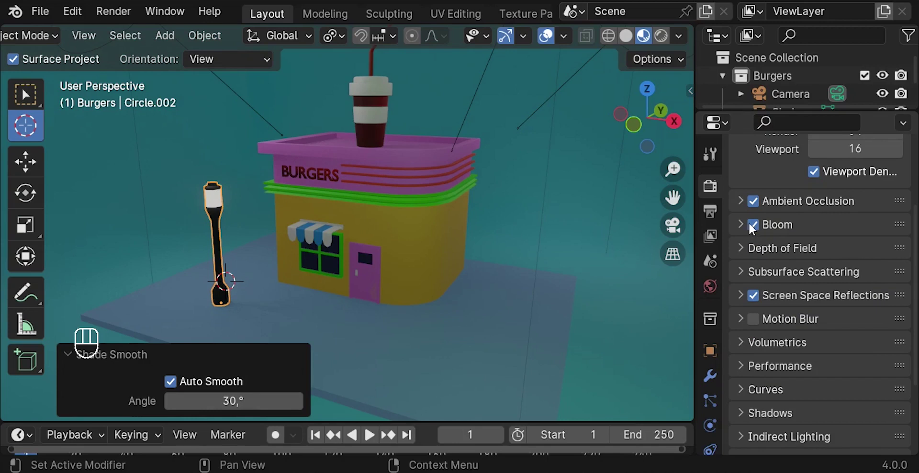
{"action": "scroll", "coordinate": [710, 263], "scroll_direction": "down", "scroll_amount": 4}
{"action": "scroll", "coordinate": [710, 269], "scroll_direction": "down", "scroll_amount": 2}
Raise the "light" material's emission strength to 10.
{"action": "left_click", "coordinate": [709, 398]}
{"action": "scroll", "coordinate": [773, 320], "scroll_direction": "up", "scroll_amount": 6}
{"action": "scroll", "coordinate": [772, 321], "scroll_direction": "down", "scroll_amount": 12}
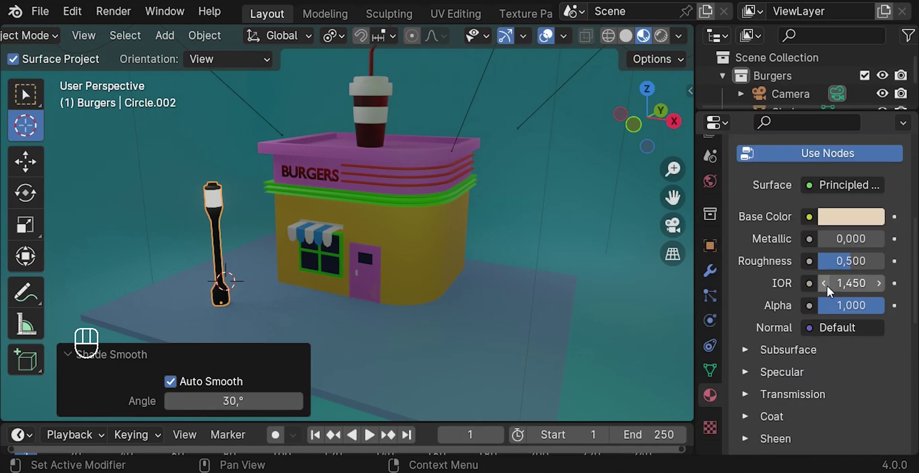
{"action": "scroll", "coordinate": [790, 337], "scroll_direction": "down", "scroll_amount": 4}
{"action": "scroll", "coordinate": [783, 355], "scroll_direction": "down", "scroll_amount": 4}
{"action": "left_click", "coordinate": [848, 356]}
{"action": "type", "text": "10"}
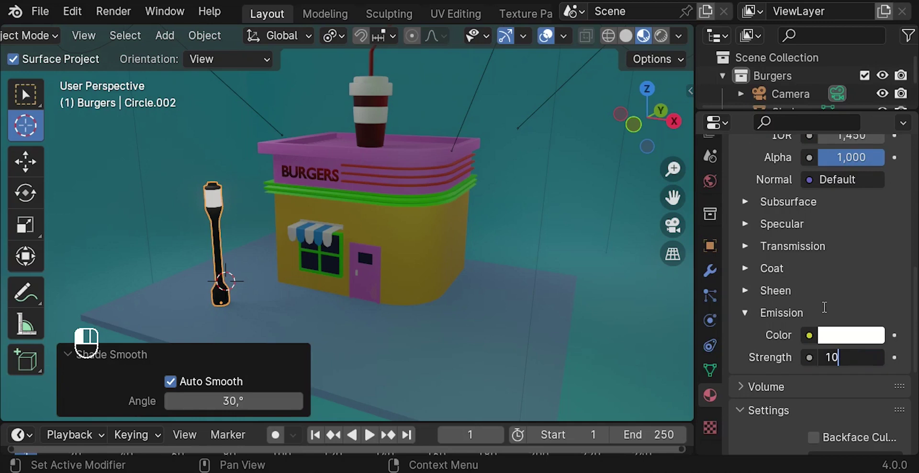
{"action": "key", "text": "Return"}
{"action": "middle_click_drag", "start_coordinate": [430, 275], "coordinate": [454, 282]}
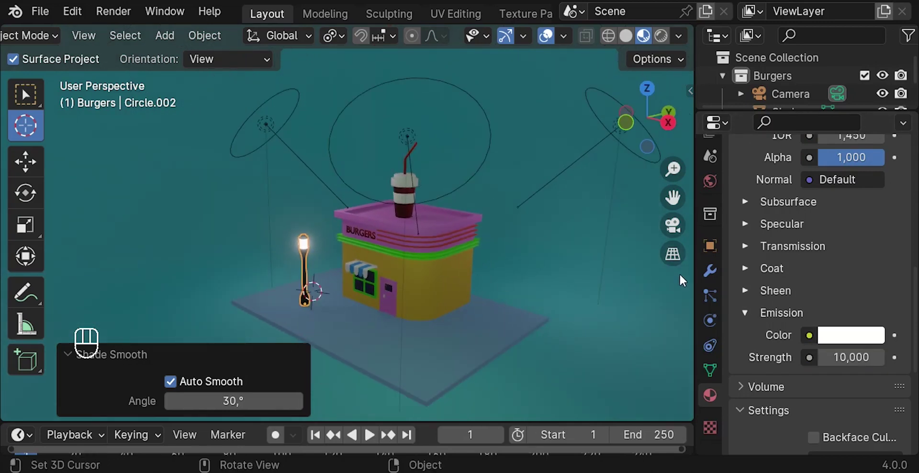
Open the Compositing workspace, enable Use Nodes and spread the Render Layers and Composite nodes far apart.
{"action": "left_click_drag", "start_coordinate": [694, 274], "coordinate": [717, 274]}
{"action": "scroll", "coordinate": [514, 12], "scroll_direction": "down", "scroll_amount": 5}
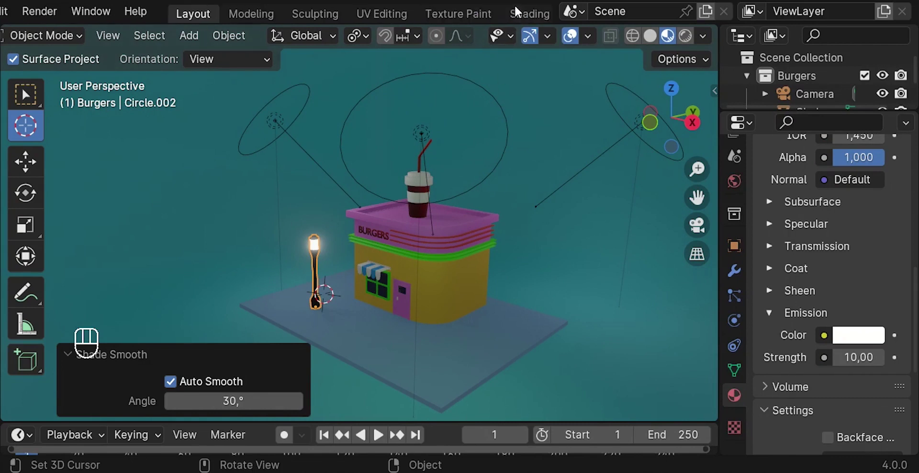
{"action": "scroll", "coordinate": [496, 14], "scroll_direction": "down", "scroll_amount": 4}
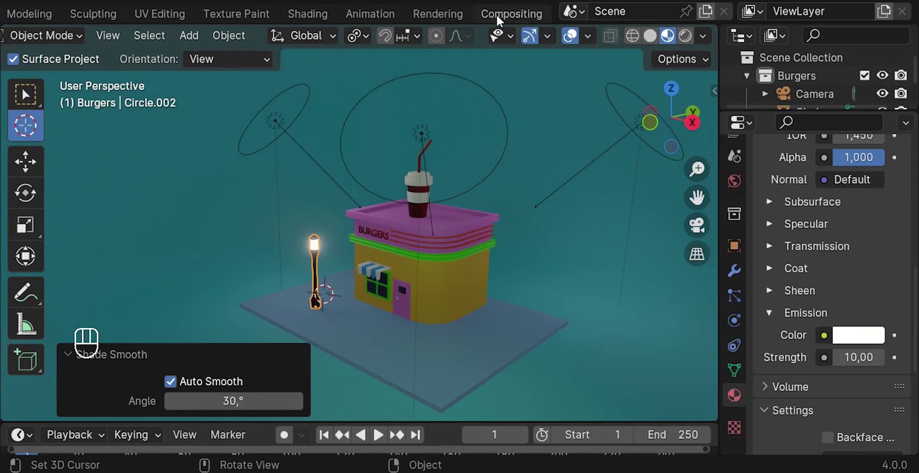
{"action": "left_click", "coordinate": [495, 14]}
{"action": "left_click", "coordinate": [206, 36]}
{"action": "left_click_drag", "start_coordinate": [318, 117], "coordinate": [165, 123]}
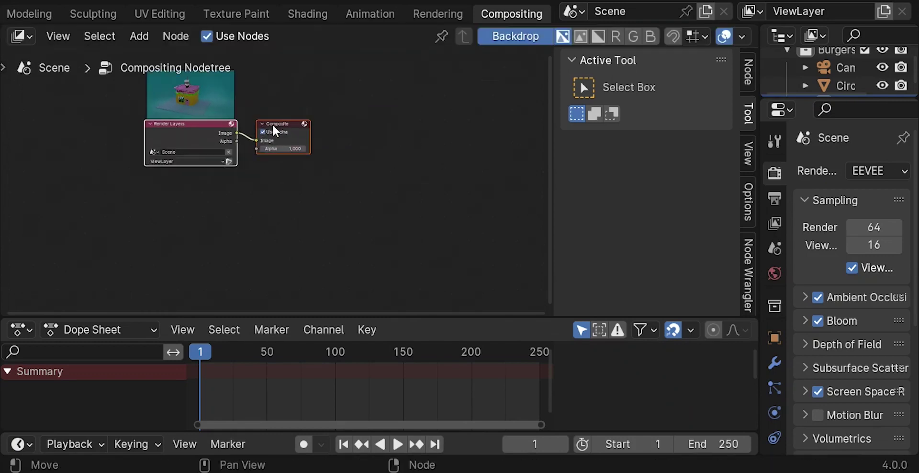
{"action": "left_click_drag", "start_coordinate": [282, 124], "coordinate": [482, 162]}
{"action": "key", "text": "Home"}
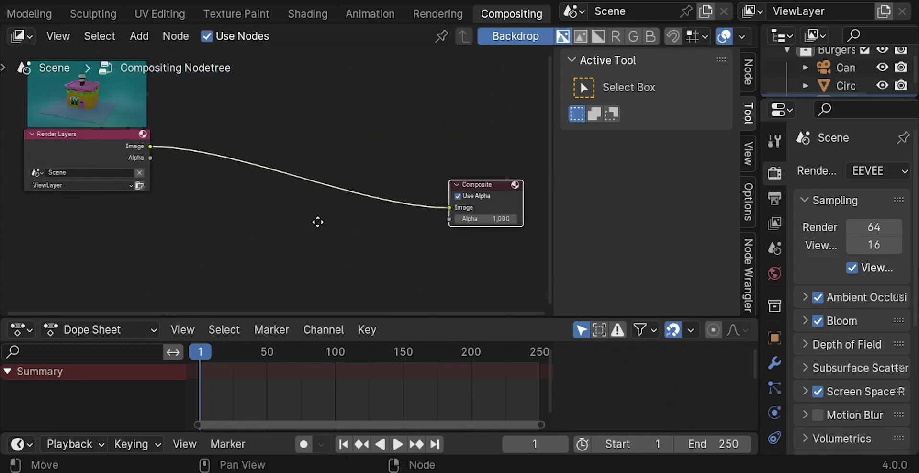
{"action": "left_click_drag", "start_coordinate": [556, 188], "coordinate": [628, 191]}
Add a Viewer node and connect the Render Layers image output to it.
{"action": "key", "text": "shift+a"}
{"action": "left_click", "coordinate": [342, 173]}
{"action": "type", "text": "vie"}
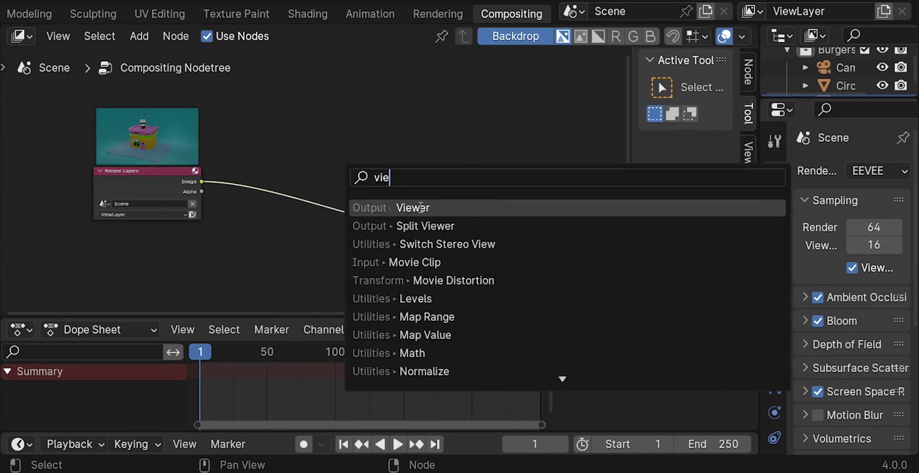
{"action": "left_click", "coordinate": [421, 206]}
{"action": "left_click", "coordinate": [431, 165]}
{"action": "scroll", "coordinate": [177, 171], "scroll_direction": "up", "scroll_amount": 1}
{"action": "left_click_drag", "start_coordinate": [183, 183], "coordinate": [544, 155]}
Shrink the backdrop image to fit the node editor and move the Viewer and Composite nodes farther from Render Layers.
{"action": "scroll", "coordinate": [392, 162], "scroll_direction": "down", "scroll_amount": 4}
{"action": "key", "text": "v"}
{"action": "key", "text": "v"}
{"action": "key", "text": "v"}
{"action": "key", "text": "v"}
{"action": "key", "text": "v"}
{"action": "key", "text": "v"}
{"action": "scroll", "coordinate": [379, 169], "scroll_direction": "down", "scroll_amount": 1}
{"action": "middle_click_drag", "start_coordinate": [380, 168], "coordinate": [283, 196]}
{"action": "left_click_drag", "start_coordinate": [378, 206], "coordinate": [451, 219]}
{"action": "left_click_drag", "start_coordinate": [398, 171], "coordinate": [499, 170]}
{"action": "left_click_drag", "start_coordinate": [453, 222], "coordinate": [510, 226]}
{"action": "scroll", "coordinate": [322, 181], "scroll_direction": "up", "scroll_amount": 1}
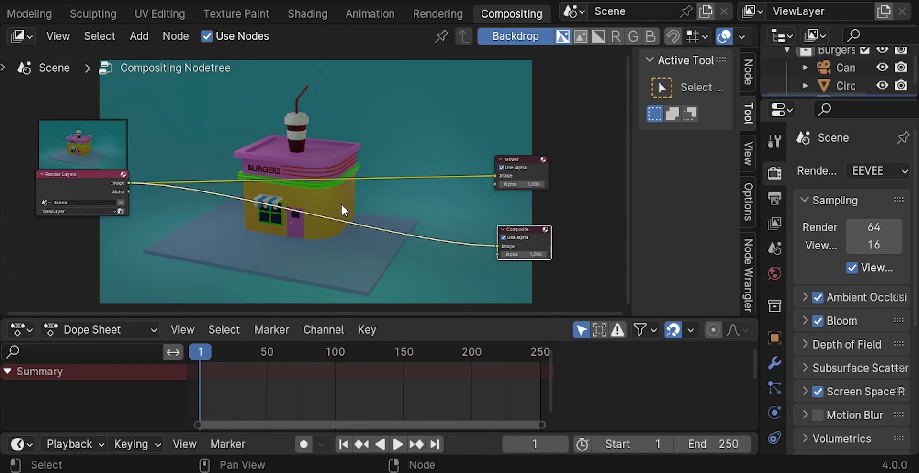
Insert a Color Balance node between Render Layers and Viewer, and link its image output to Composite as well.
{"action": "key", "text": "shift+a"}
{"action": "left_click", "coordinate": [308, 200]}
{"action": "type", "text": "co"}
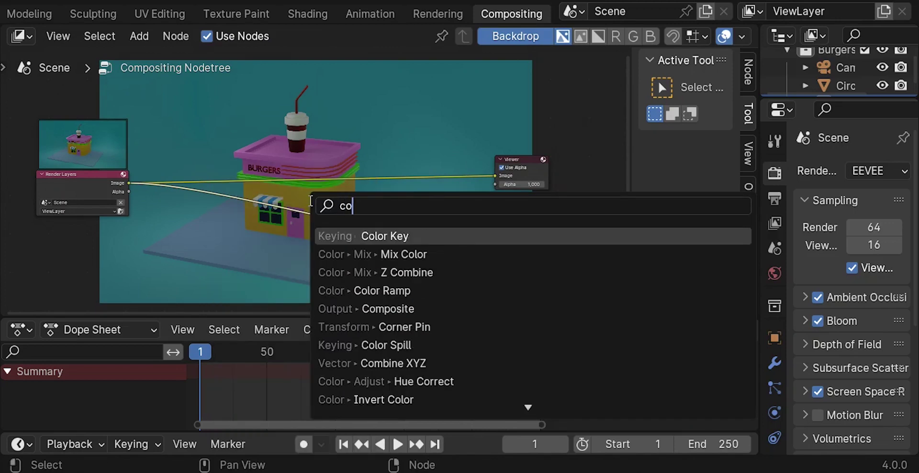
{"action": "type", "text": "lor"}
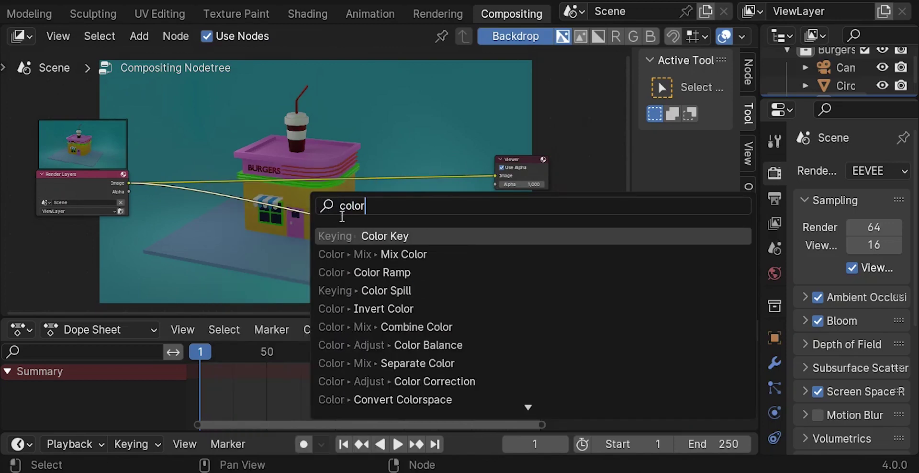
{"action": "left_click", "coordinate": [416, 344]}
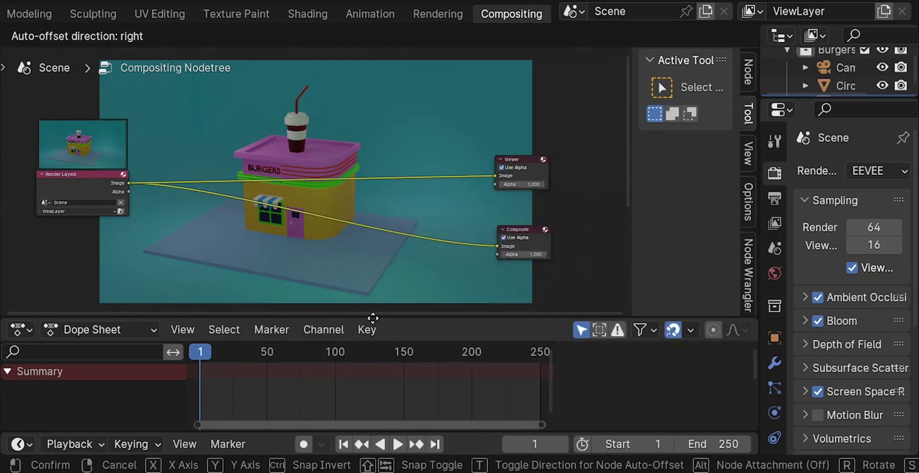
{"action": "left_click", "coordinate": [271, 159]}
{"action": "scroll", "coordinate": [418, 216], "scroll_direction": "up", "scroll_amount": 2}
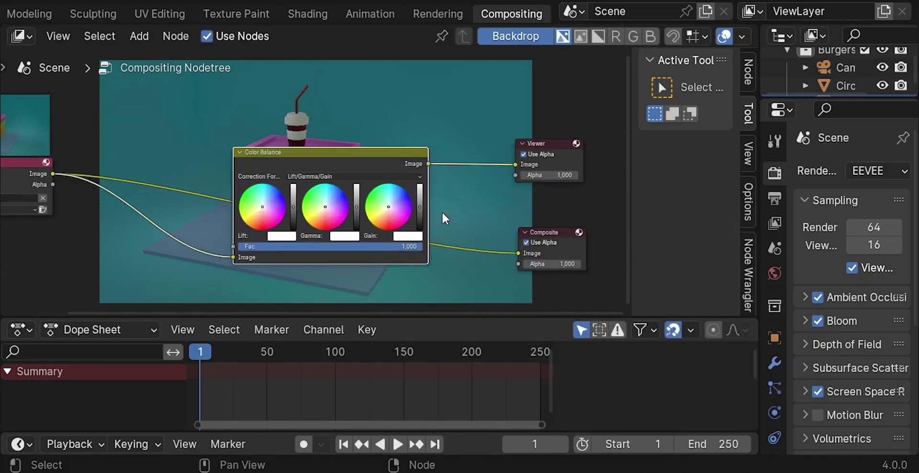
{"action": "left_click_drag", "start_coordinate": [427, 165], "coordinate": [517, 251]}
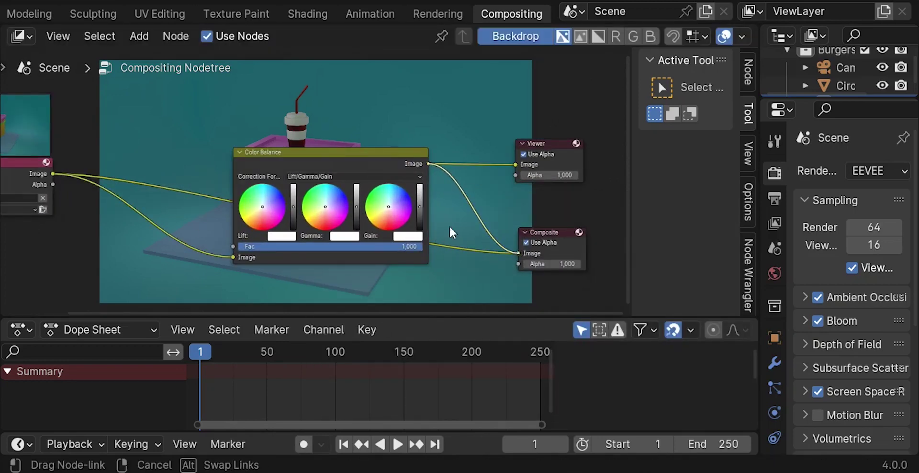
Tint the Color Balance lift slightly green and its gamma slightly blue.
{"action": "scroll", "coordinate": [403, 190], "scroll_direction": "down", "scroll_amount": 3}
{"action": "middle_click_drag", "start_coordinate": [403, 190], "coordinate": [408, 209]}
{"action": "scroll", "coordinate": [409, 209], "scroll_direction": "up", "scroll_amount": 2}
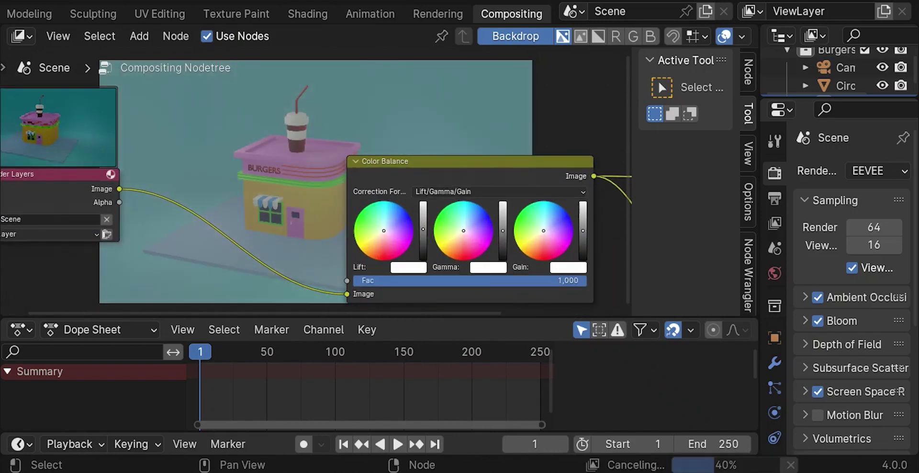
{"action": "scroll", "coordinate": [391, 231], "scroll_direction": "up", "scroll_amount": 3}
{"action": "left_click_drag", "start_coordinate": [387, 236], "coordinate": [372, 229]}
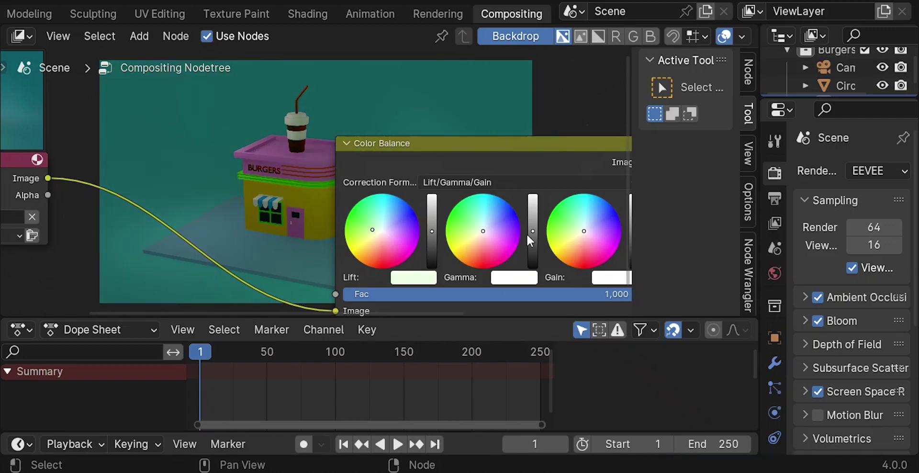
{"action": "left_click_drag", "start_coordinate": [486, 230], "coordinate": [484, 226]}
Return to the Layout workspace, look through the scene camera and render the image.
{"action": "scroll", "coordinate": [188, 11], "scroll_direction": "up", "scroll_amount": 6}
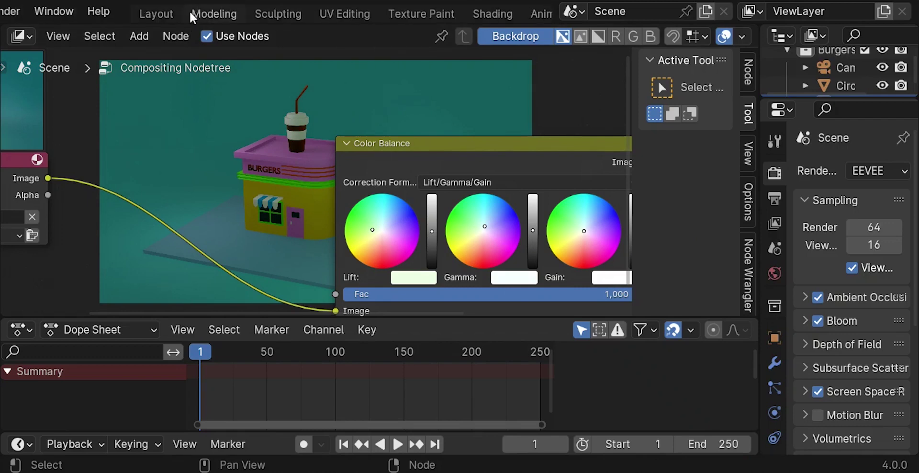
{"action": "left_click", "coordinate": [280, 16]}
{"action": "scroll", "coordinate": [363, 188], "scroll_direction": "down", "scroll_amount": 5}
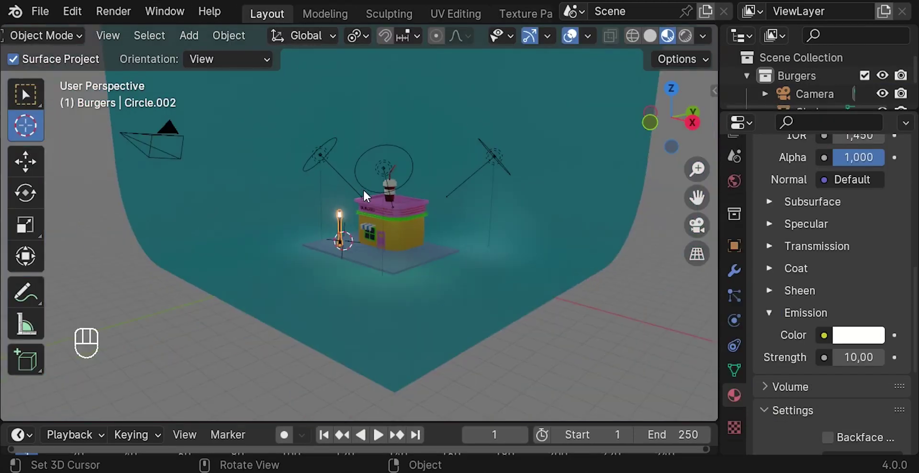
{"action": "key", "text": "KP_0"}
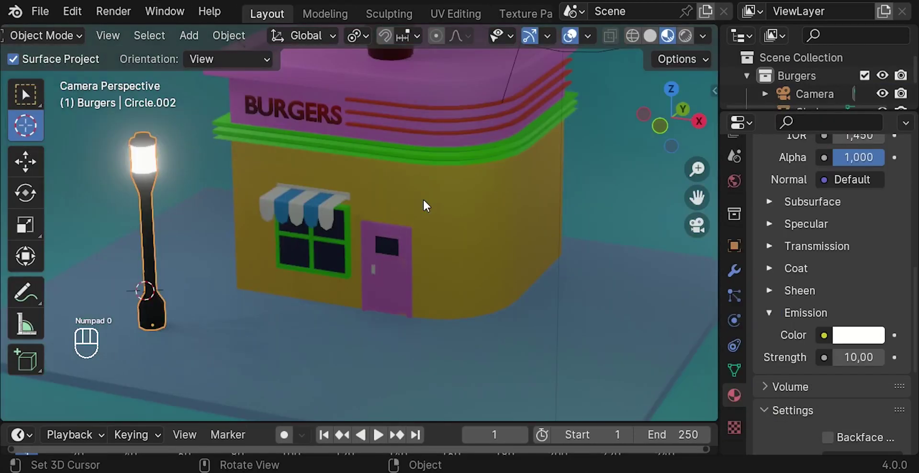
{"action": "scroll", "coordinate": [418, 212], "scroll_direction": "down", "scroll_amount": 4}
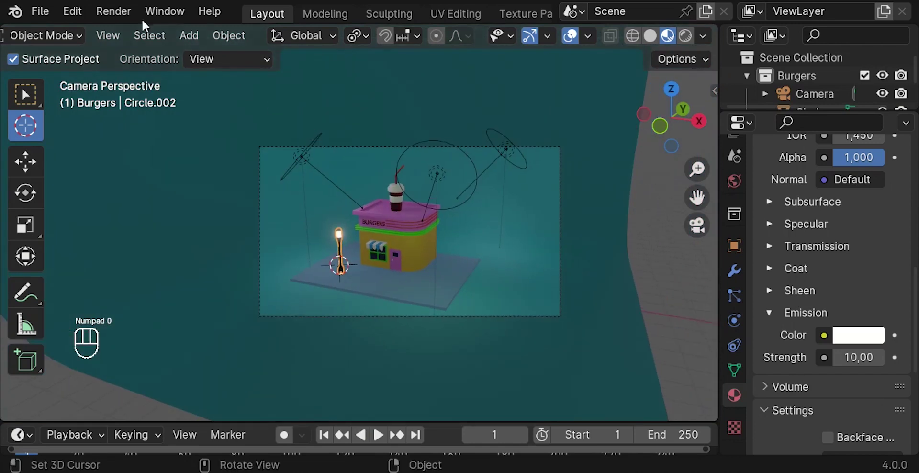
{"action": "left_click", "coordinate": [124, 12]}
{"action": "left_click", "coordinate": [135, 30]}
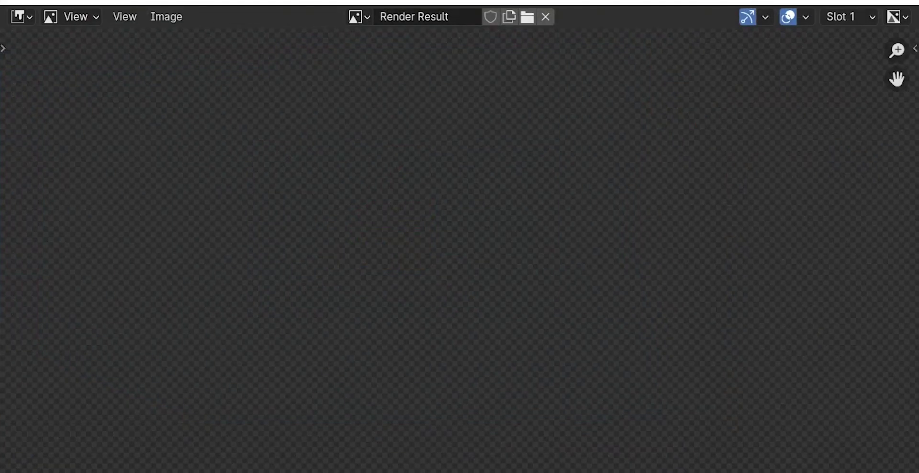